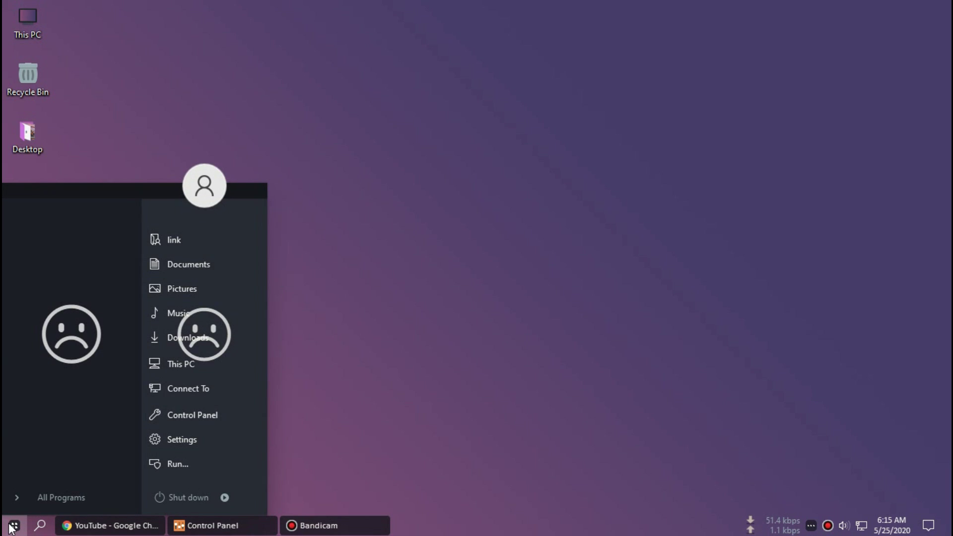
# - View the themed Control Panel window, reposition it on the desktop, and close it
pyautogui.click(12, 528)
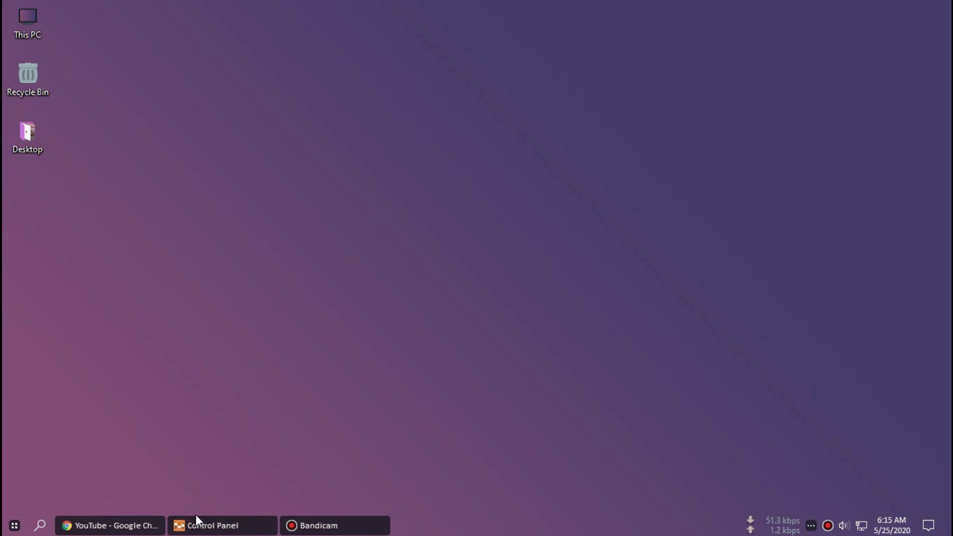
pyautogui.click(213, 526)
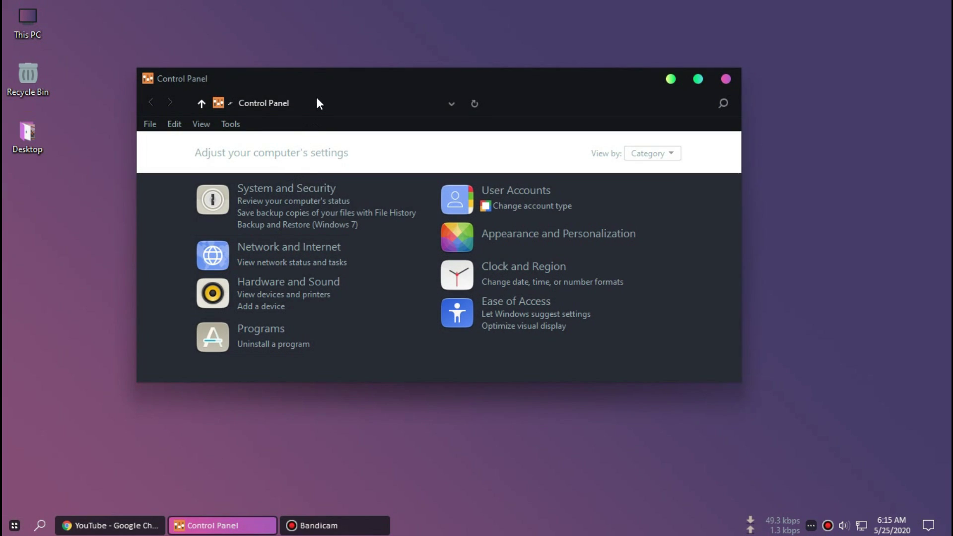
pyautogui.moveTo(318, 103); pyautogui.dragTo(334, 61)
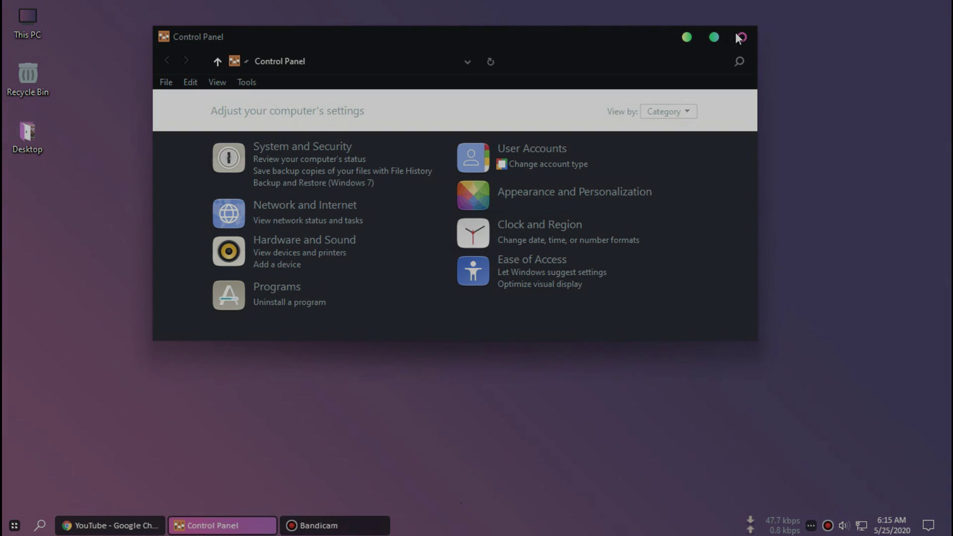
pyautogui.click(740, 36)
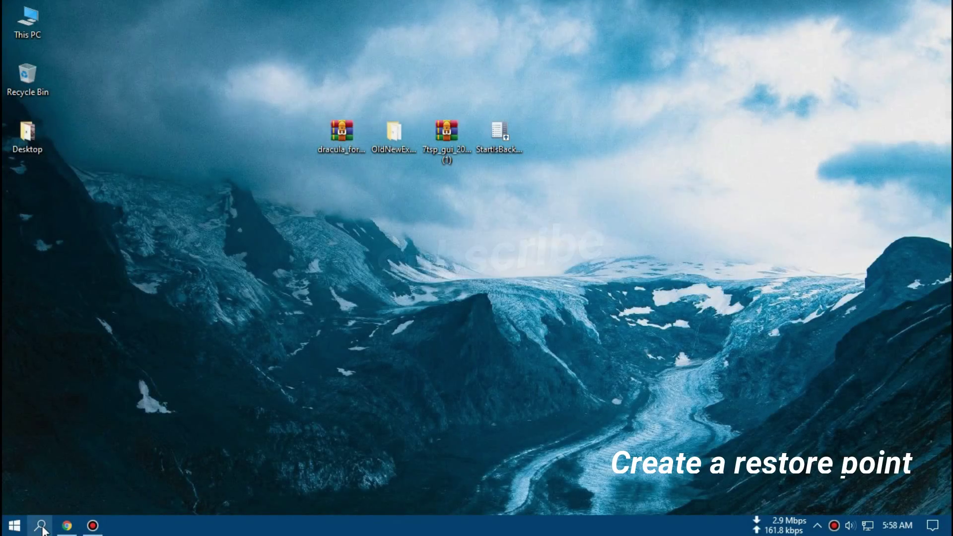
# - Search Windows for "create" and open the Create a restore point settings
pyautogui.click(40, 526)
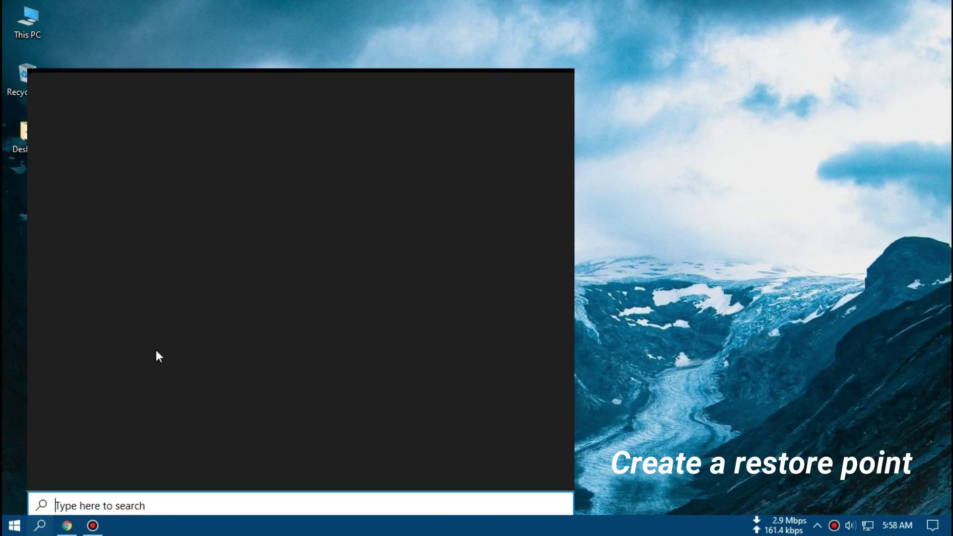
pyautogui.write('create')
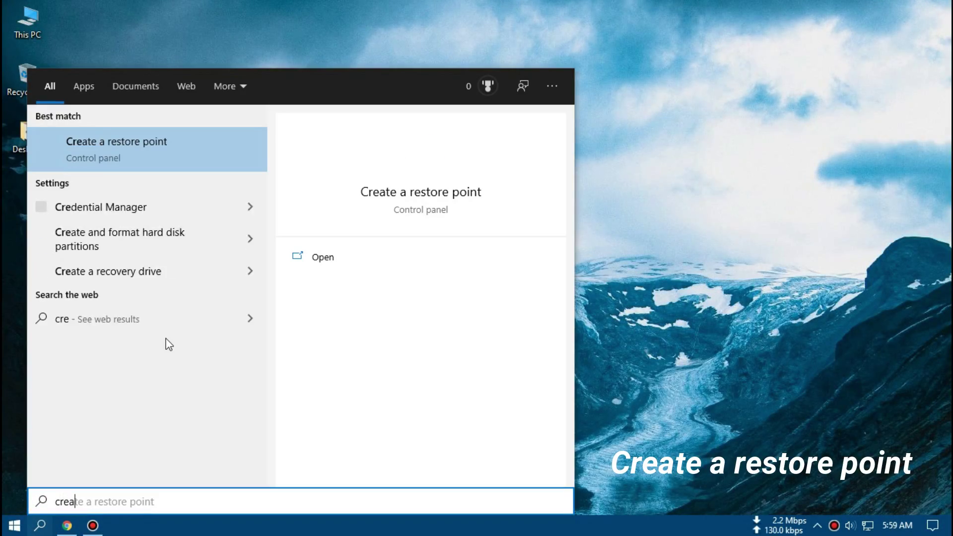
pyautogui.click(175, 162)
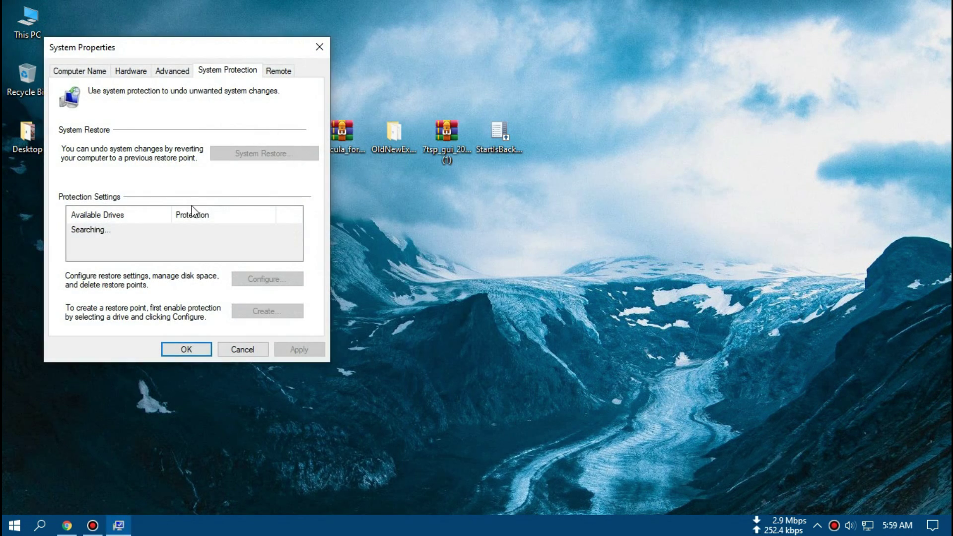
# - Create a system restore point with the description "backup" and close System Properties
pyautogui.click(254, 310)
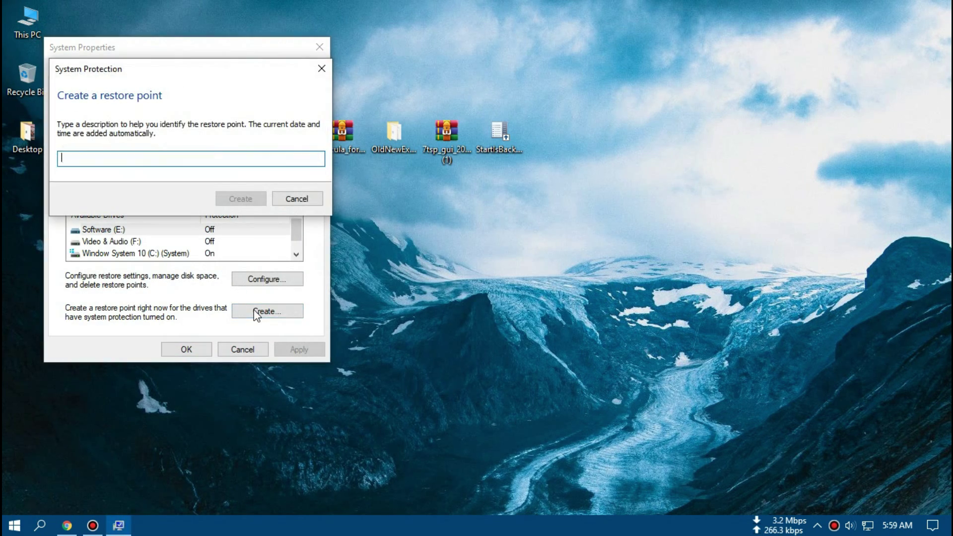
pyautogui.write('backup')
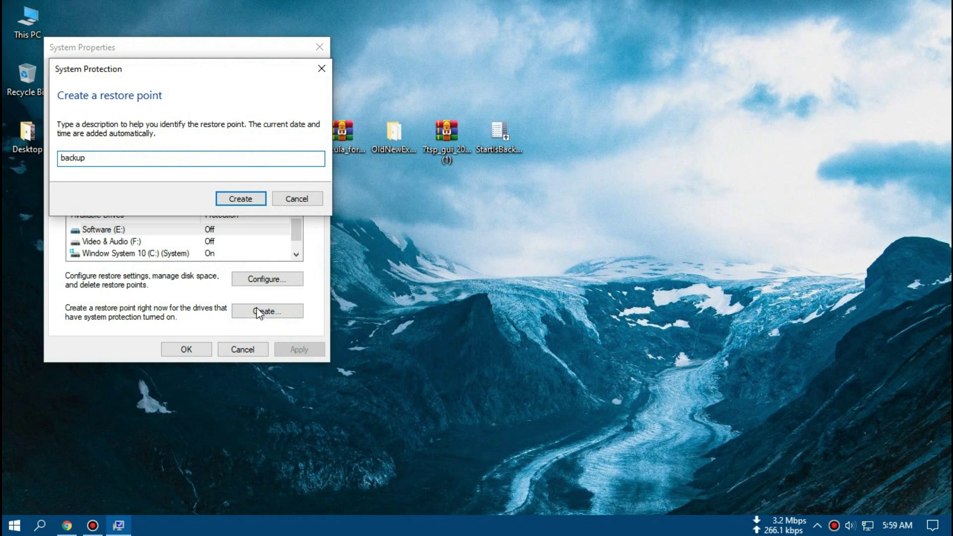
pyautogui.click(254, 202)
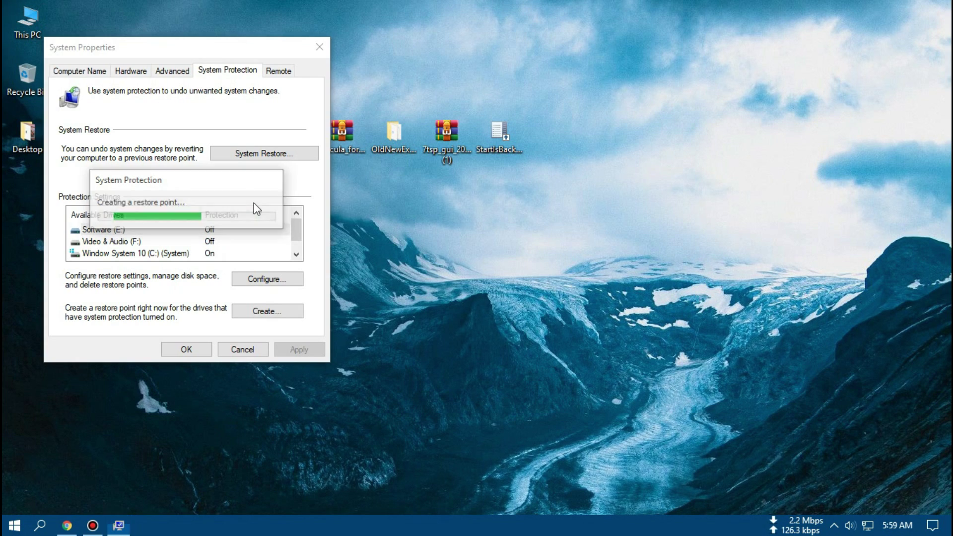
pyautogui.click(264, 213)
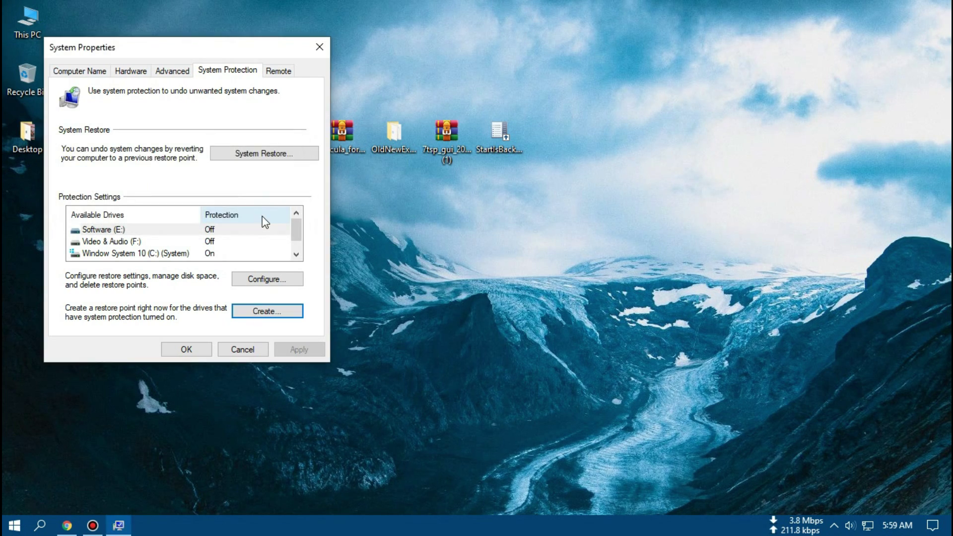
pyautogui.click(197, 348)
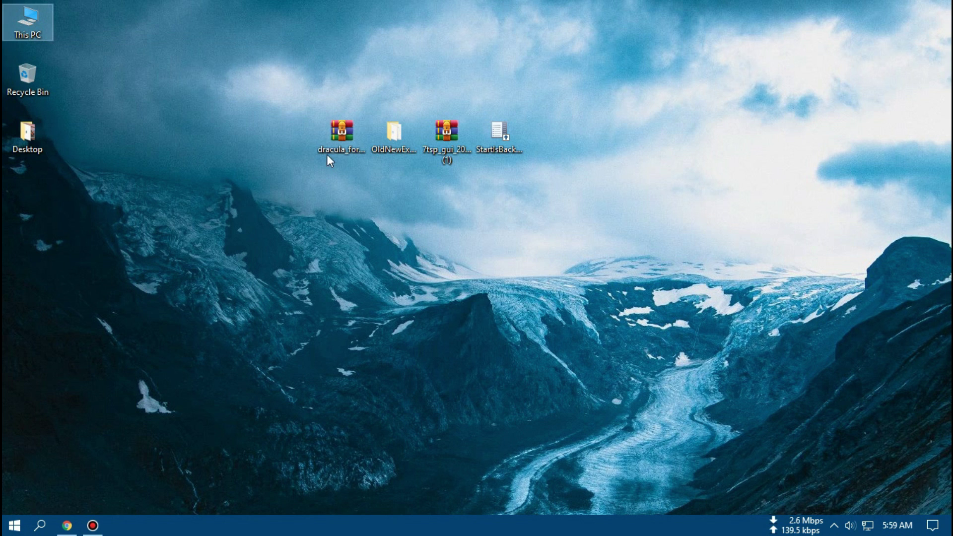
# - Extract the dracula_for_windows_10 archive into its own folder on the desktop
pyautogui.click(334, 135)
pyautogui.rightClick(334, 135)
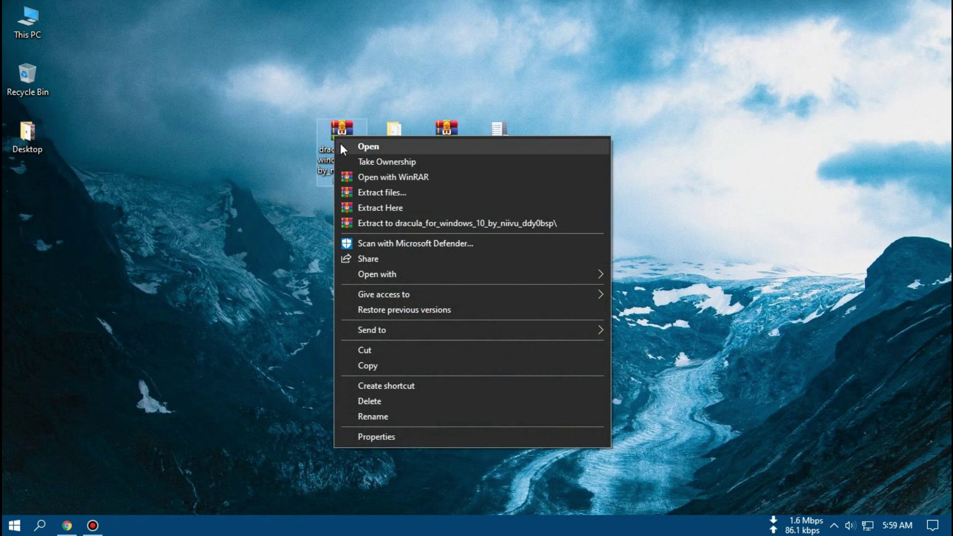
pyautogui.click(357, 193)
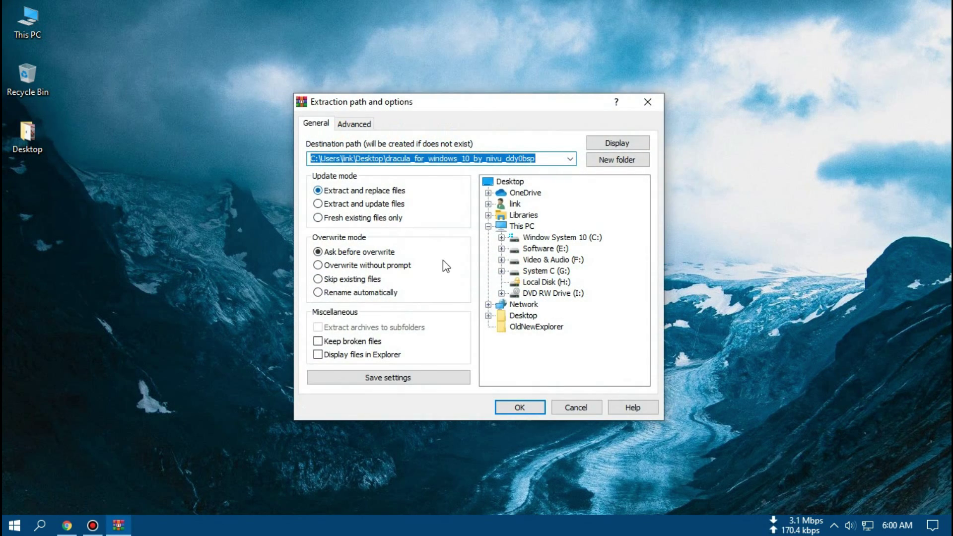
pyautogui.click(519, 407)
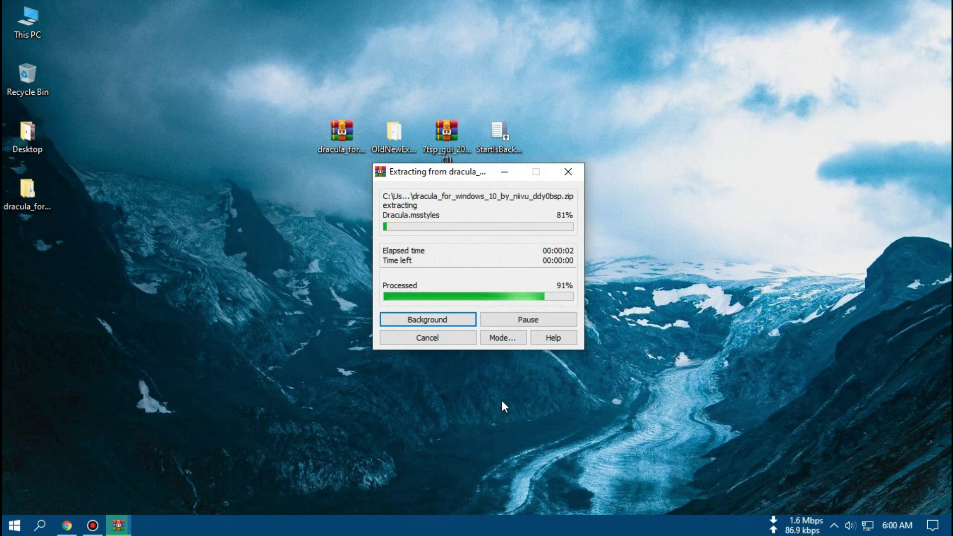
# - Set the Wallpaper image from the extracted Dracula for Windows 10 folder as the desktop background
pyautogui.doubleClick(38, 197)
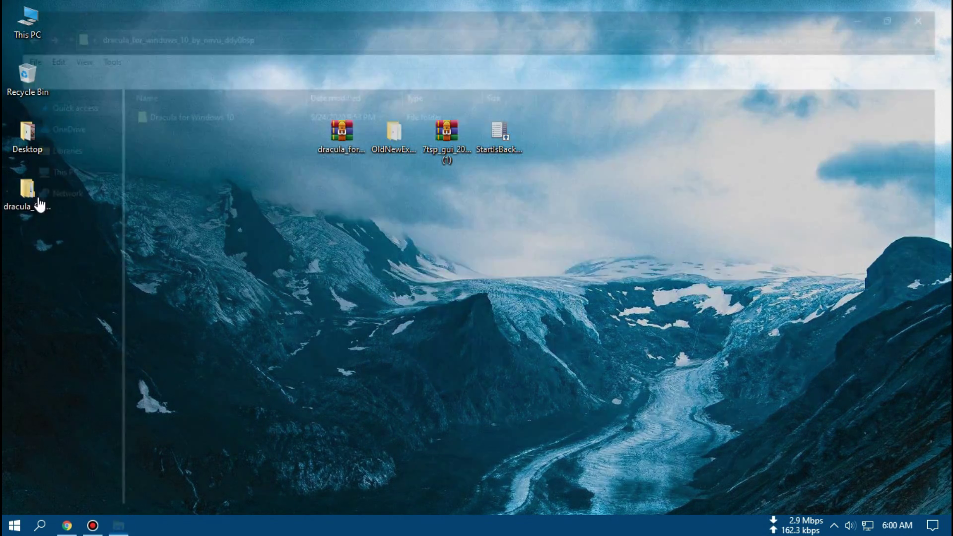
pyautogui.doubleClick(162, 114)
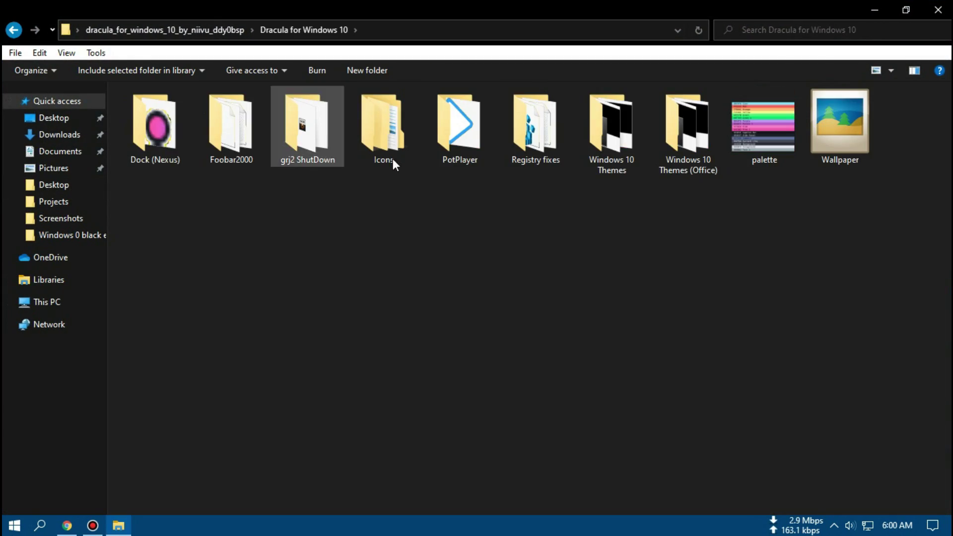
pyautogui.rightClick(832, 133)
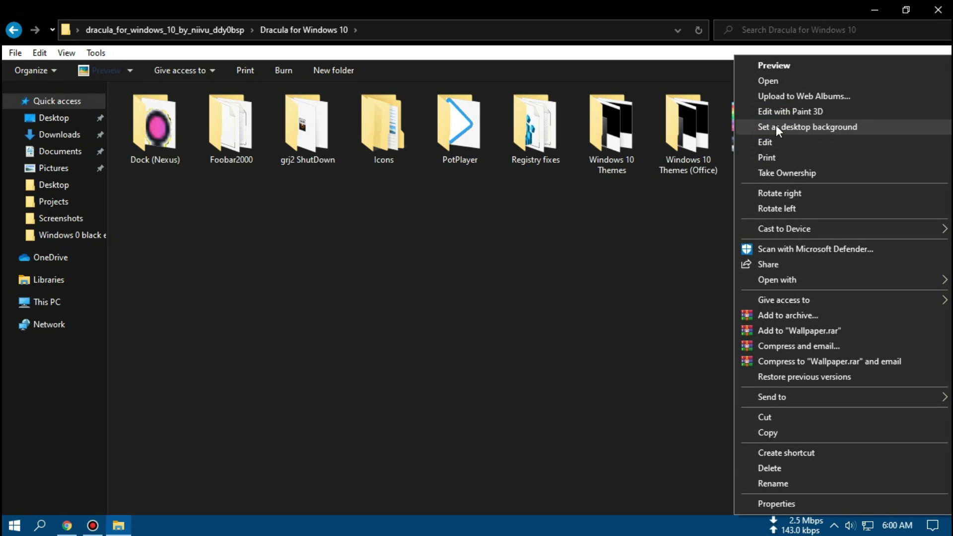
pyautogui.click(793, 125)
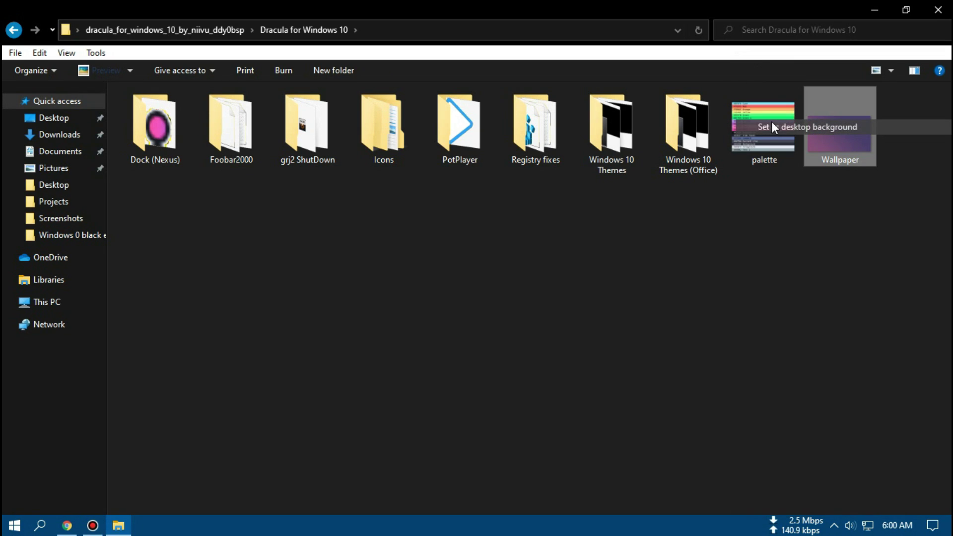
# - Copy the Dracula folder and all four Dracula theme files from the Windows 10 Themes folder
pyautogui.click(623, 142)
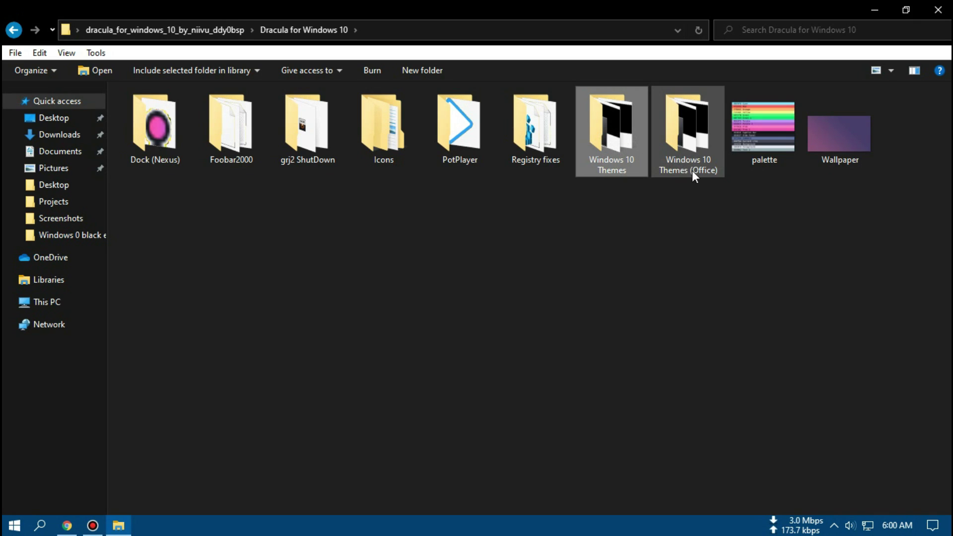
pyautogui.doubleClick(617, 139)
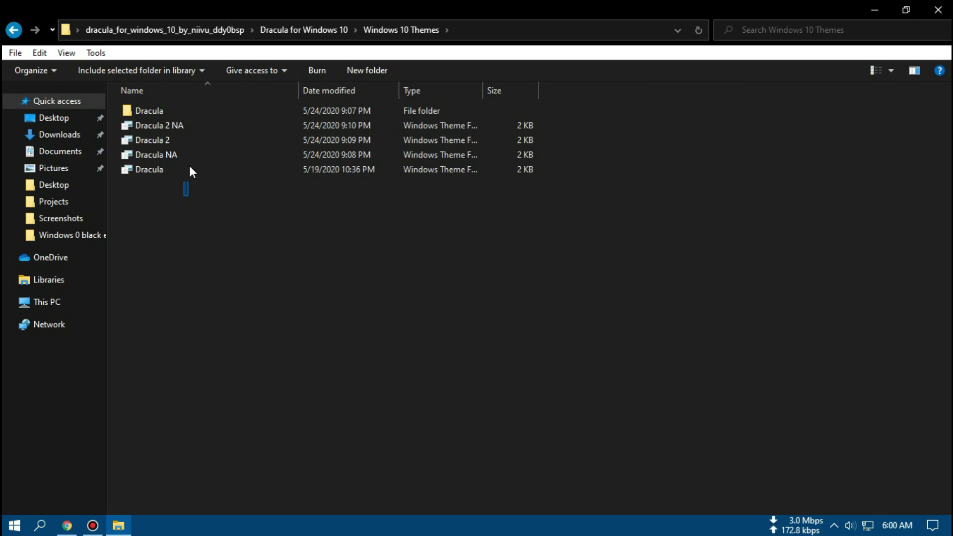
pyautogui.moveTo(190, 169); pyautogui.dragTo(192, 110)
pyautogui.rightClick(264, 120)
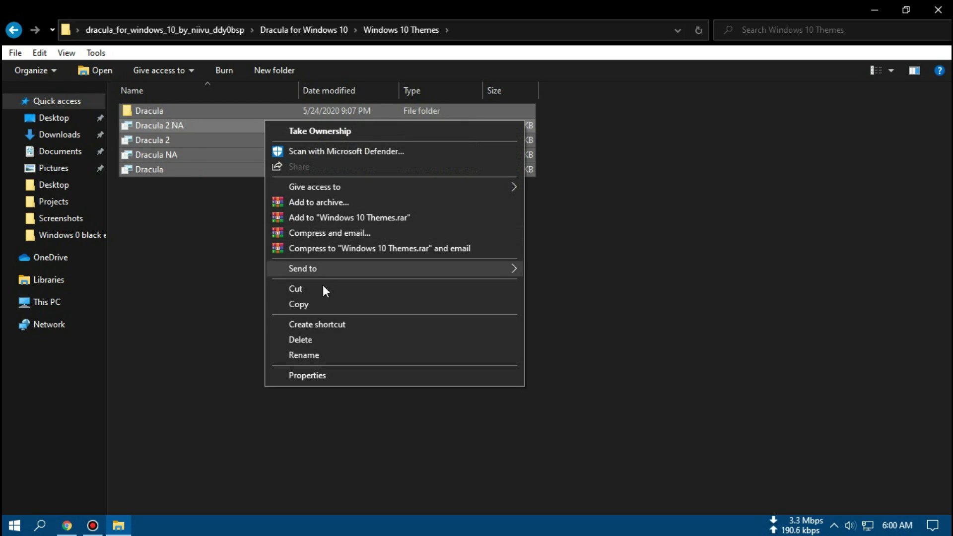
pyautogui.click(310, 305)
# - Paste the copied theme items into C:\Windows\Resources\Themes with administrator permission for all items, and close the folder window
pyautogui.click(54, 304)
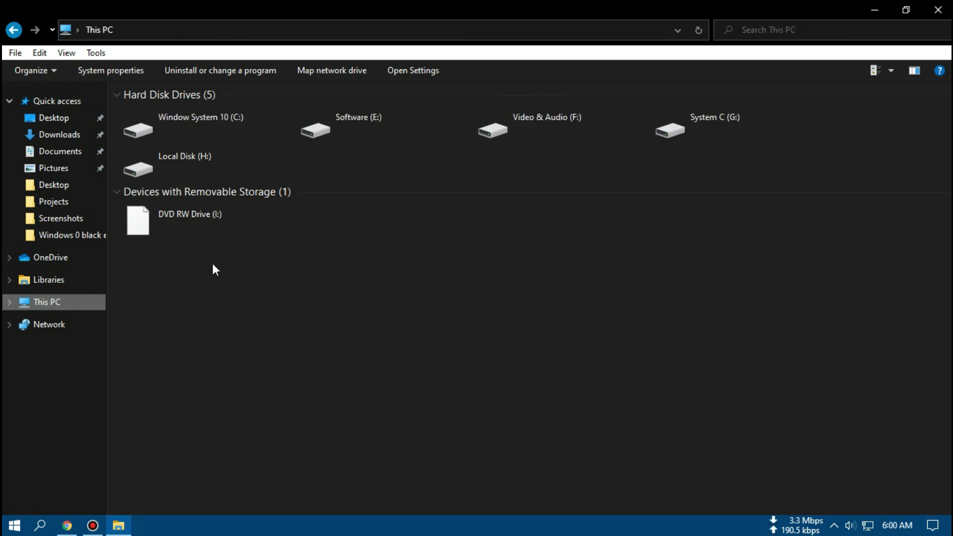
pyautogui.doubleClick(230, 127)
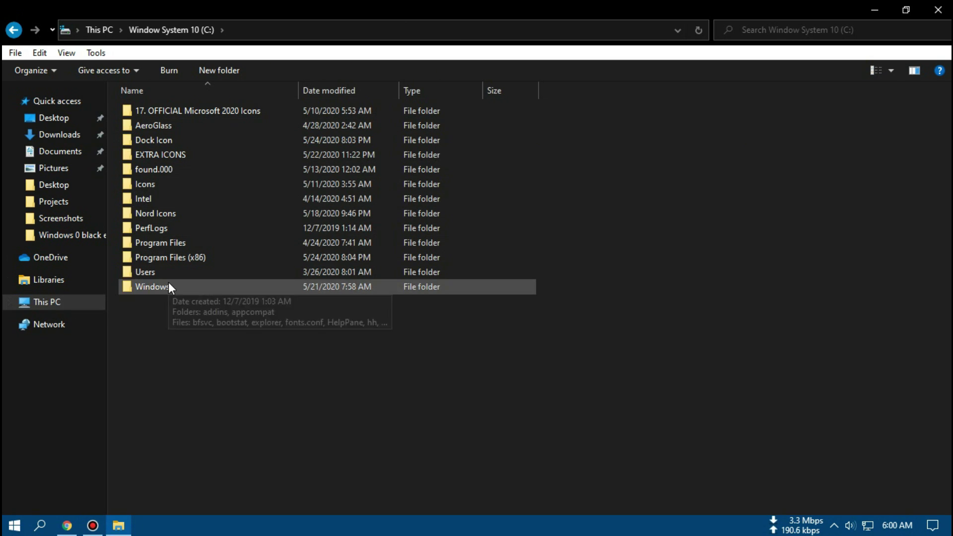
pyautogui.doubleClick(168, 282)
pyautogui.scroll(-14, 168, 281)
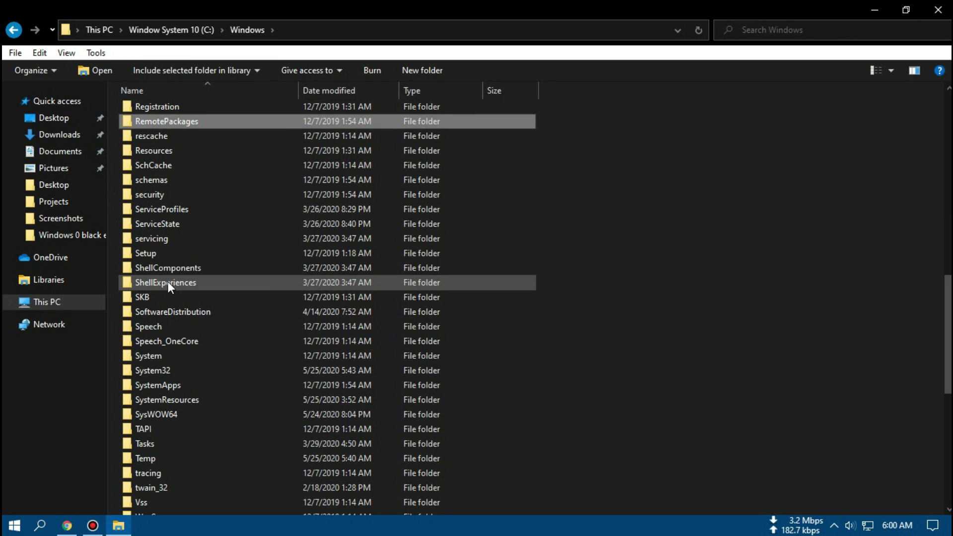
pyautogui.doubleClick(158, 149)
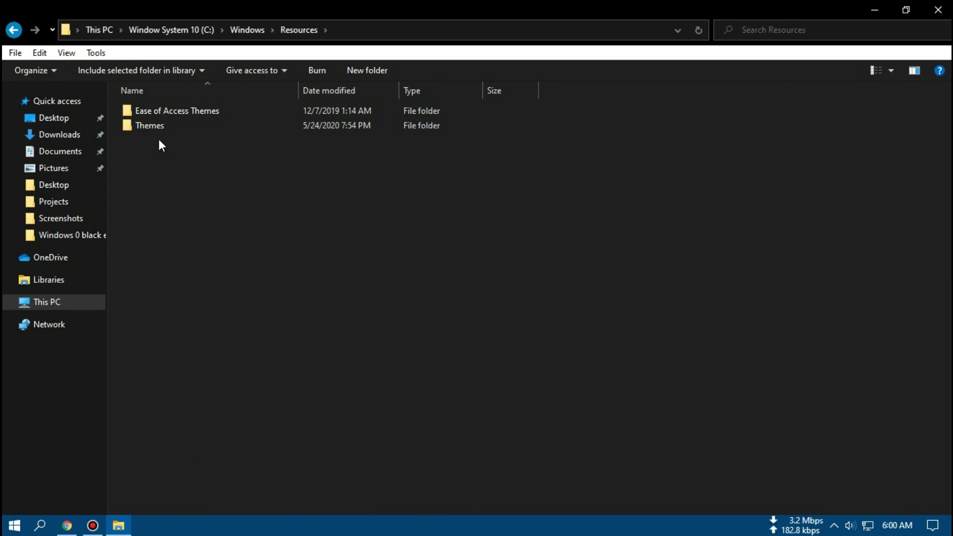
pyautogui.doubleClick(158, 126)
pyautogui.rightClick(201, 223)
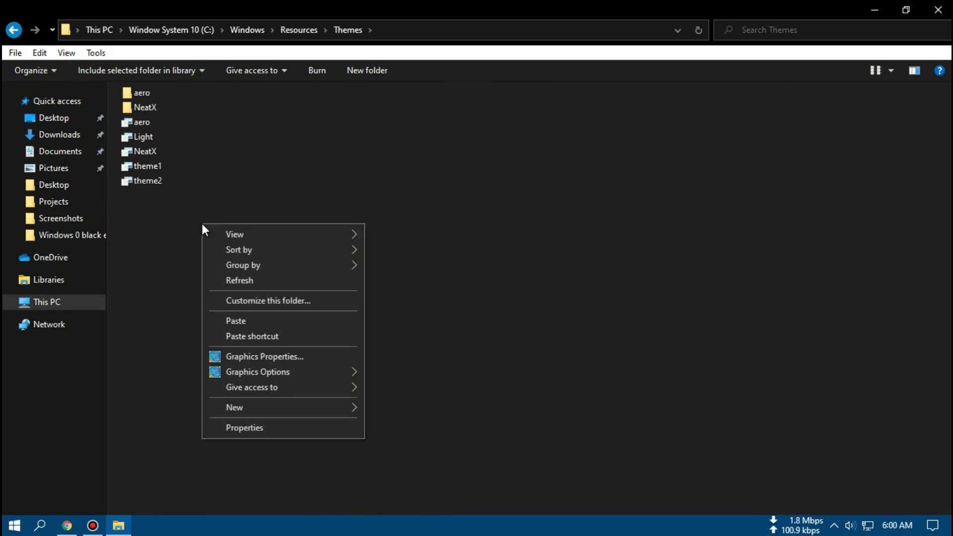
pyautogui.click(251, 320)
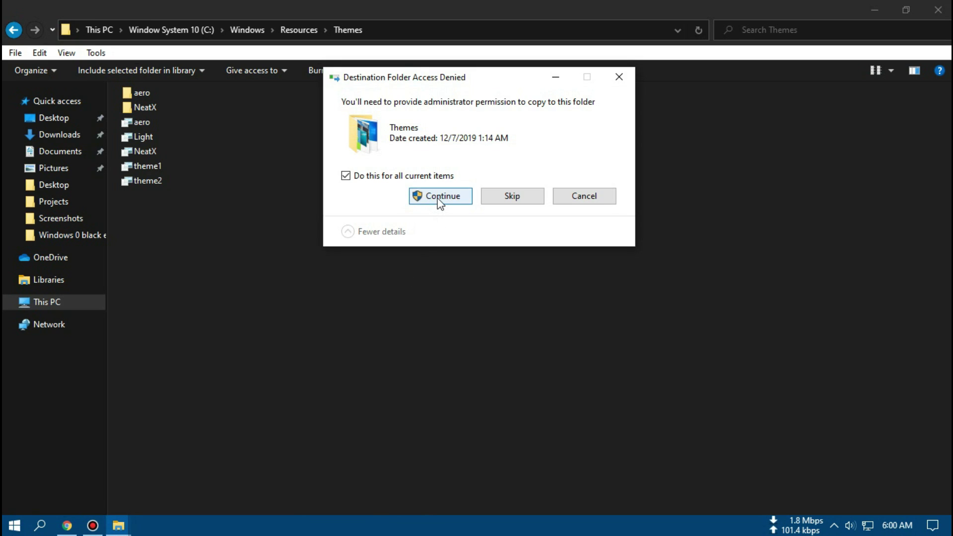
pyautogui.click(437, 197)
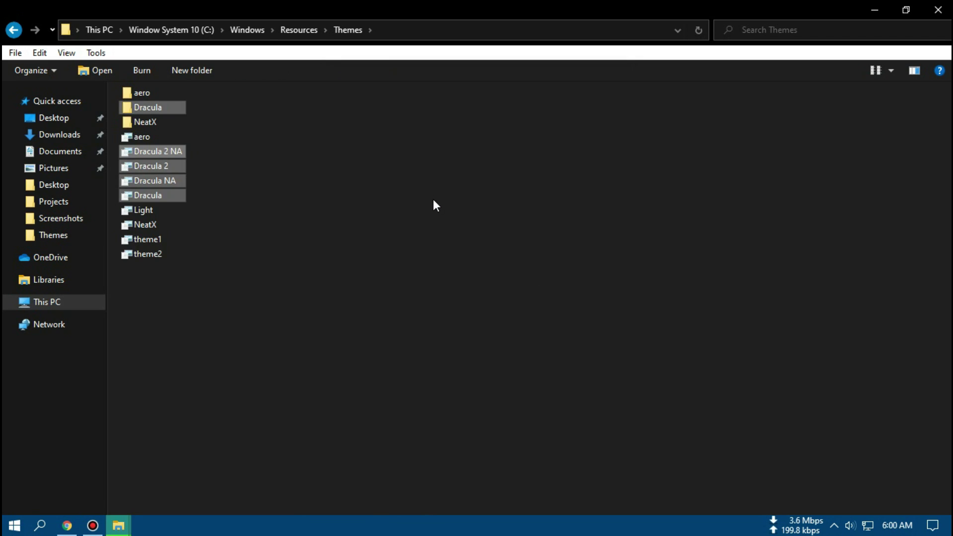
pyautogui.click(931, 10)
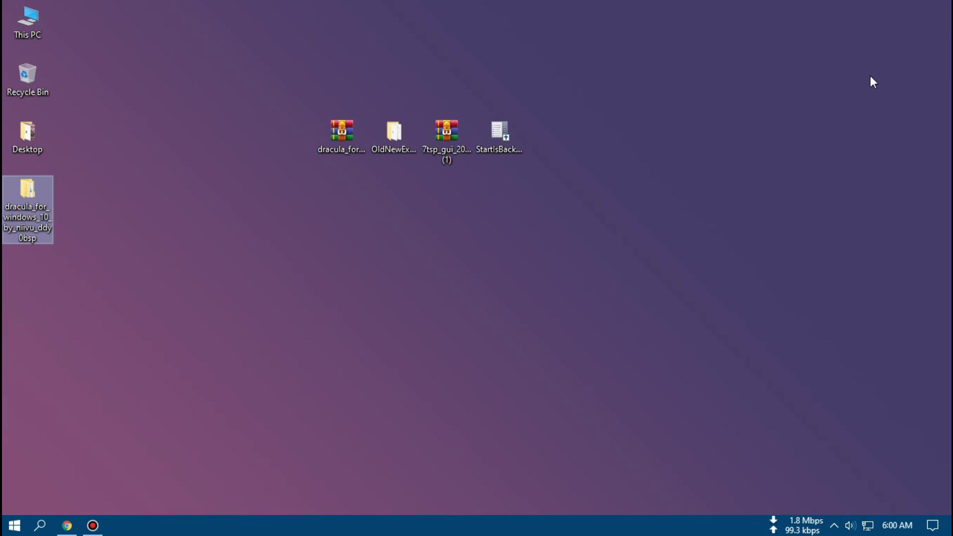
# - Open the classic Personalization window and apply the installed Dracula theme, followed by the Dracula 2 theme
pyautogui.click(317, 254)
pyautogui.rightClick(318, 257)
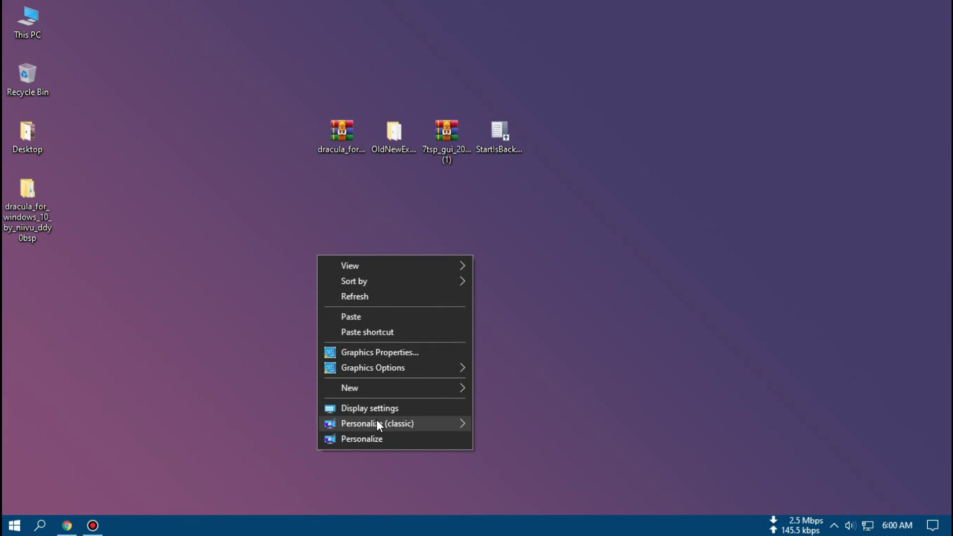
pyautogui.moveTo(380, 425)
pyautogui.click(563, 285)
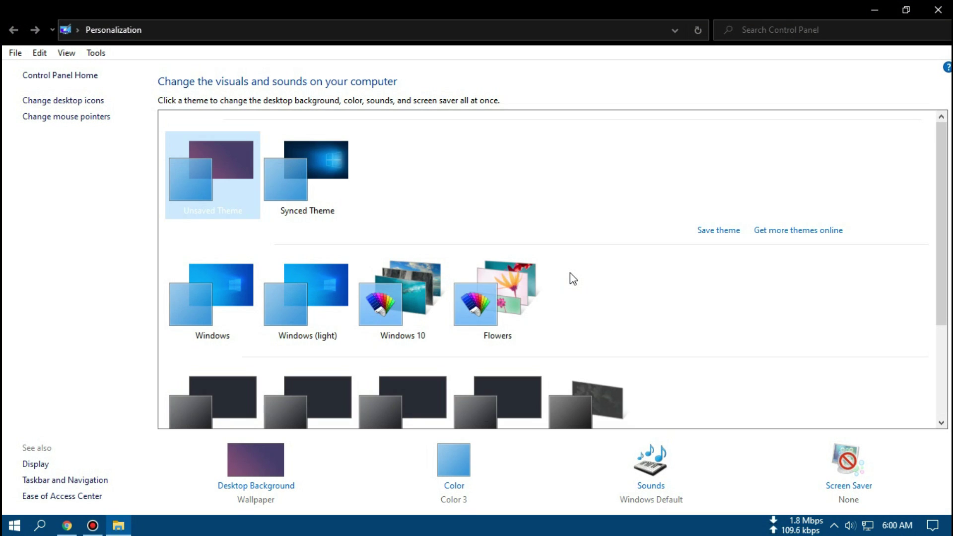
pyautogui.scroll(-2, 570, 273)
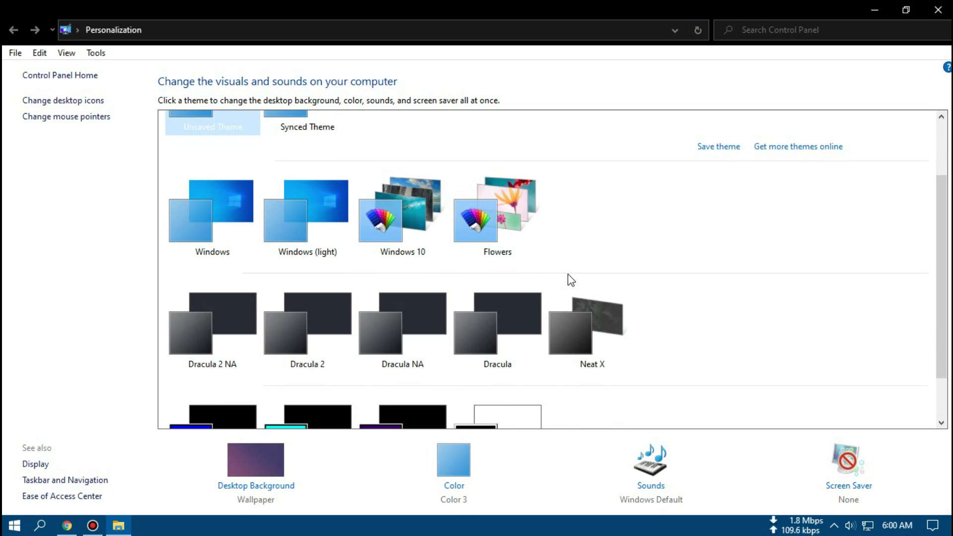
pyautogui.click(489, 329)
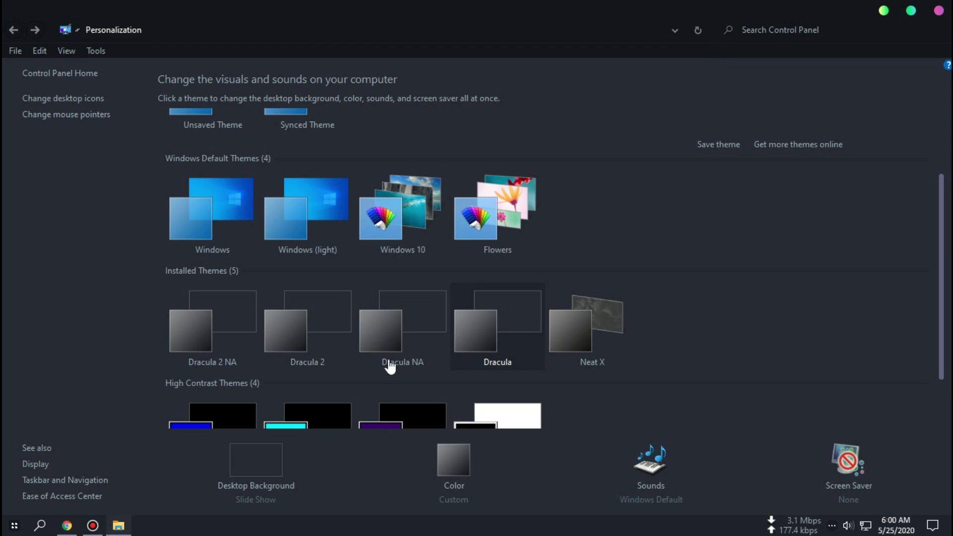
pyautogui.click(320, 345)
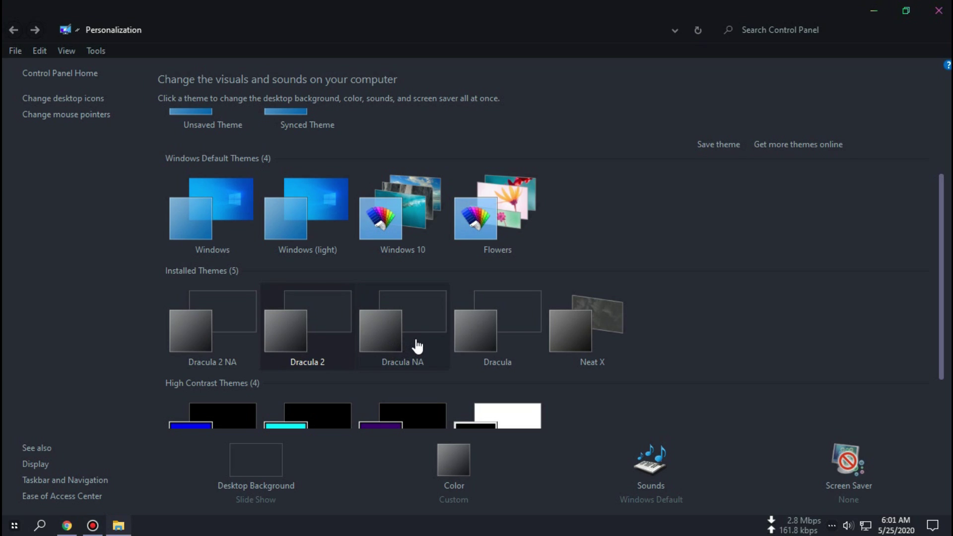
# - Apply the installed Dracula theme and close the Personalization window
pyautogui.click(495, 333)
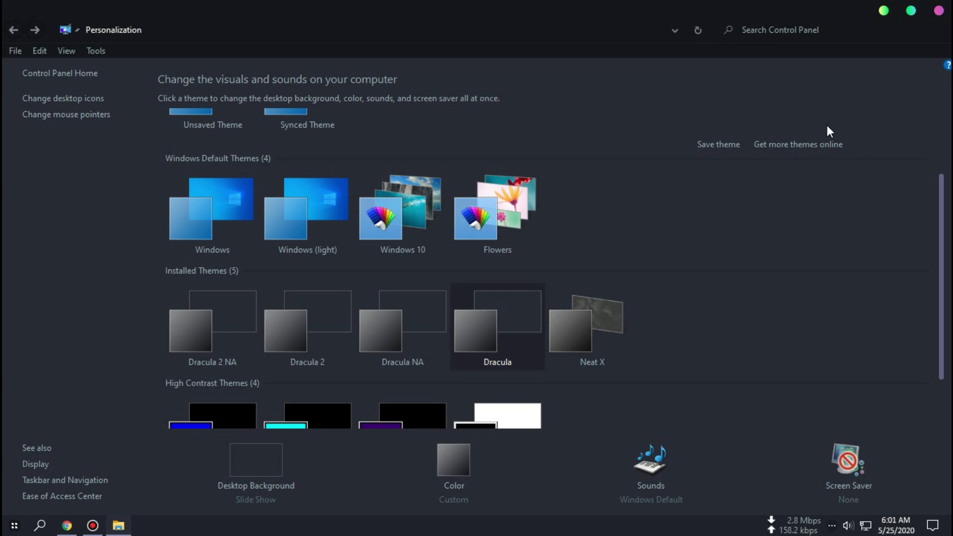
pyautogui.click(939, 11)
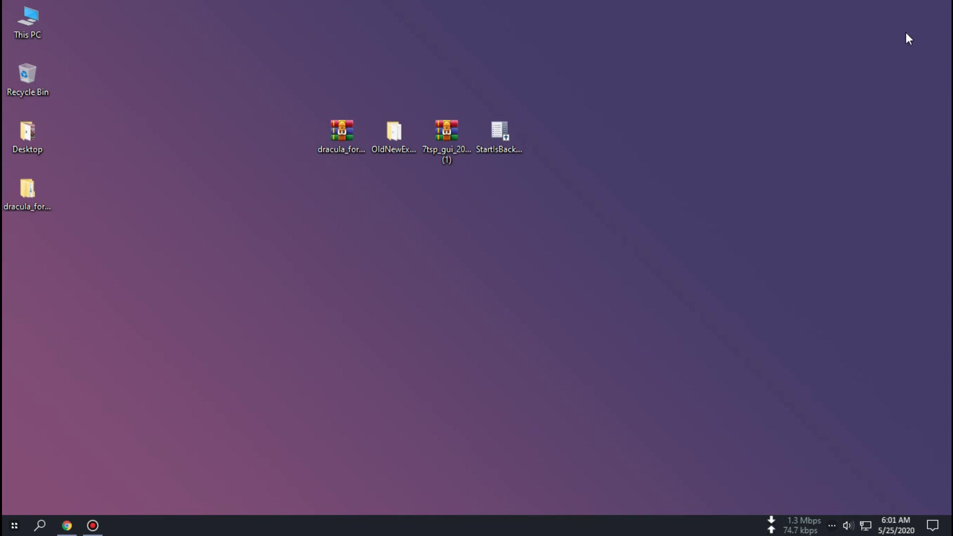
# - Install the OldNewExplorer shell extension with navigation bar glass and alternate navigation buttons disabled, and close its configuration and folder windows
pyautogui.doubleClick(398, 137)
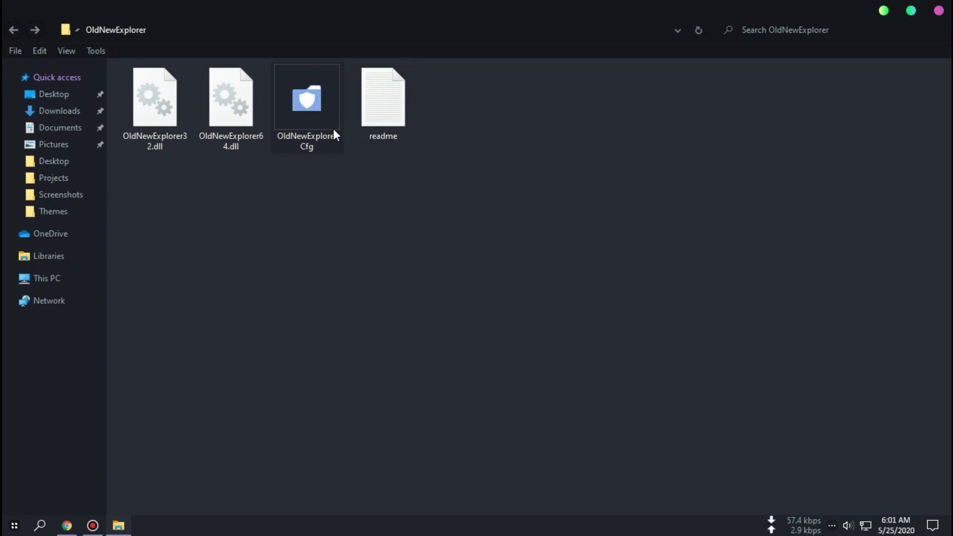
pyautogui.doubleClick(332, 130)
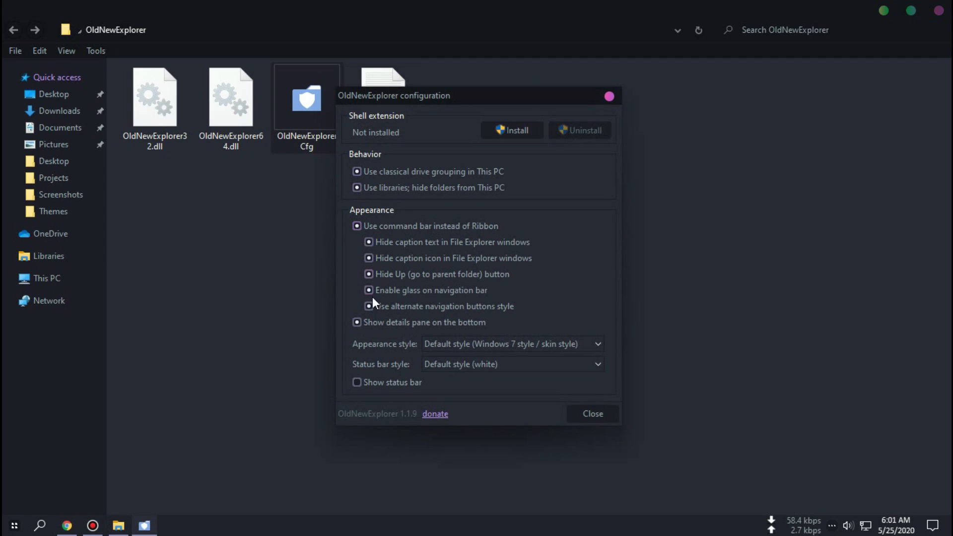
pyautogui.click(520, 133)
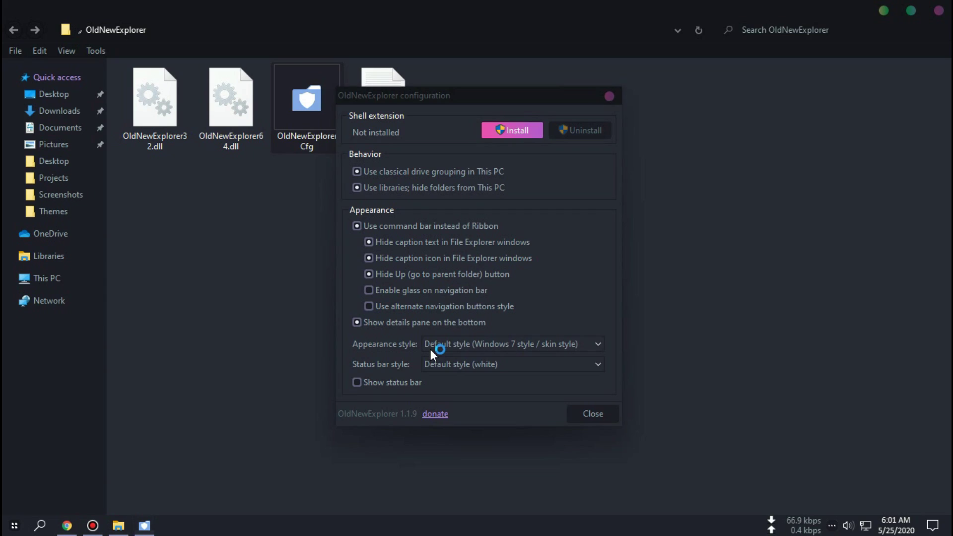
pyautogui.click(174, 527)
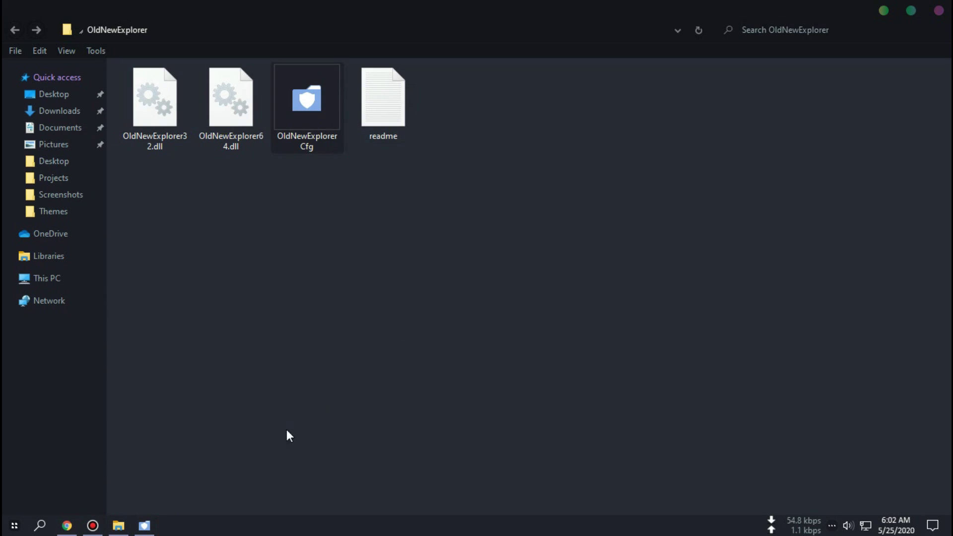
pyautogui.click(149, 525)
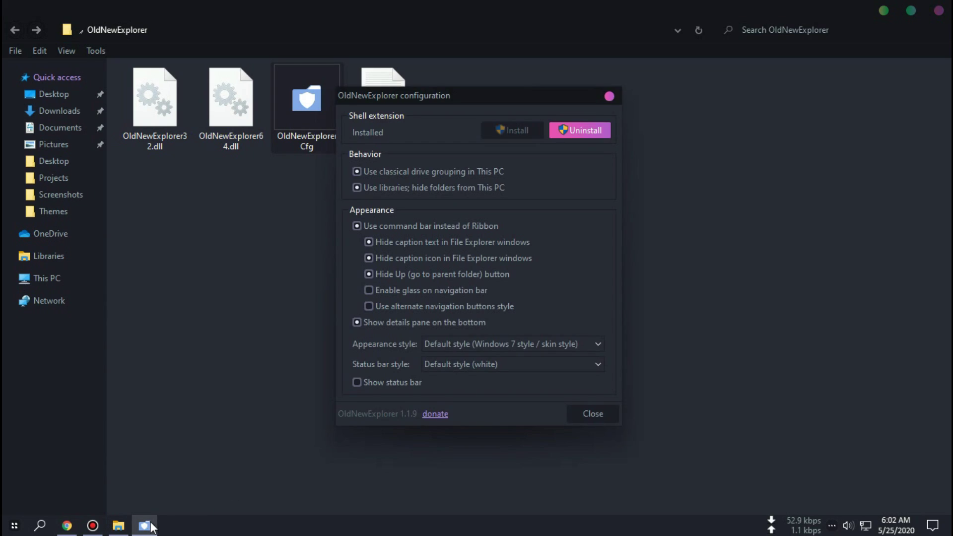
pyautogui.click(598, 417)
pyautogui.click(938, 9)
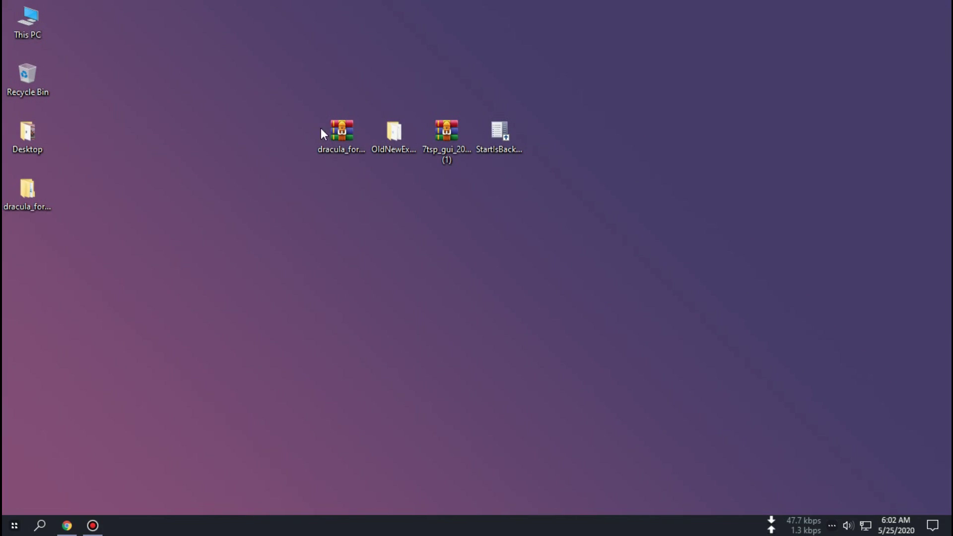
# - Open This PC to check the File Explorer appearance, and close the window
pyautogui.doubleClick(28, 28)
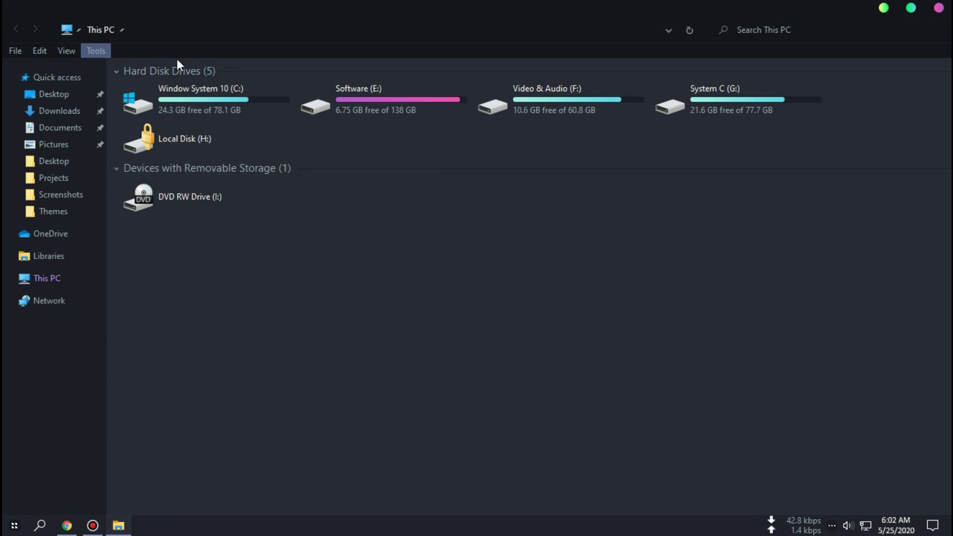
pyautogui.click(939, 8)
# - Extract the 7tsp_gui_2019_edition archive into its own folder on the desktop, keeping the default extraction options
pyautogui.rightClick(457, 133)
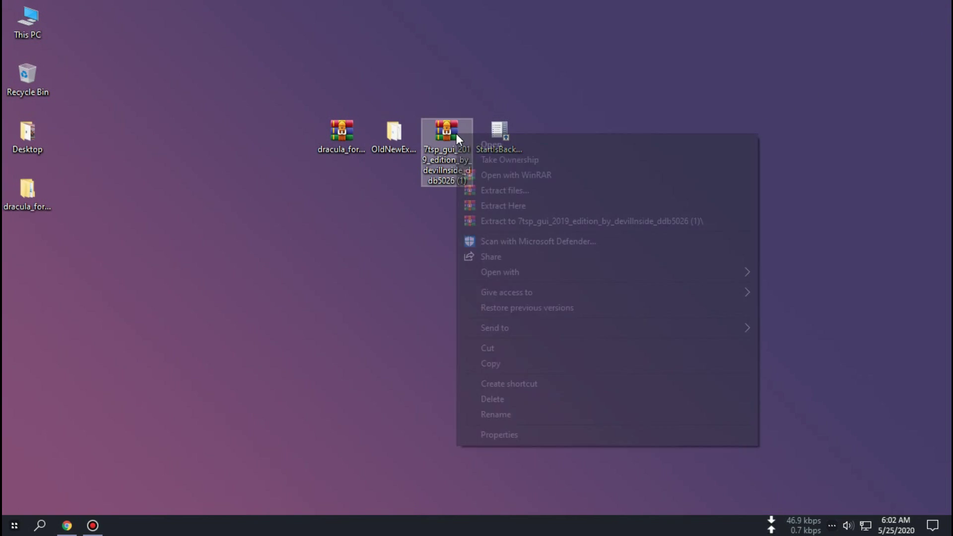
pyautogui.click(488, 190)
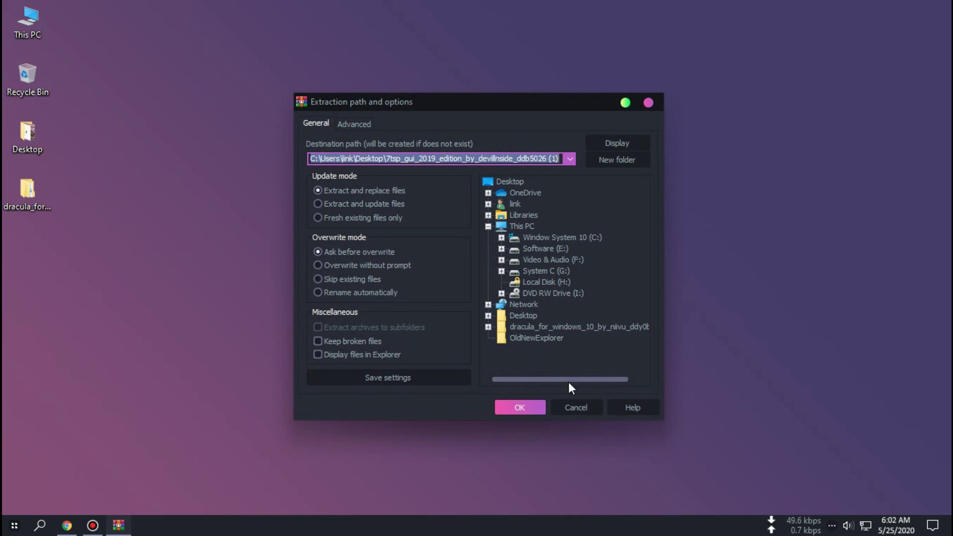
pyautogui.click(531, 409)
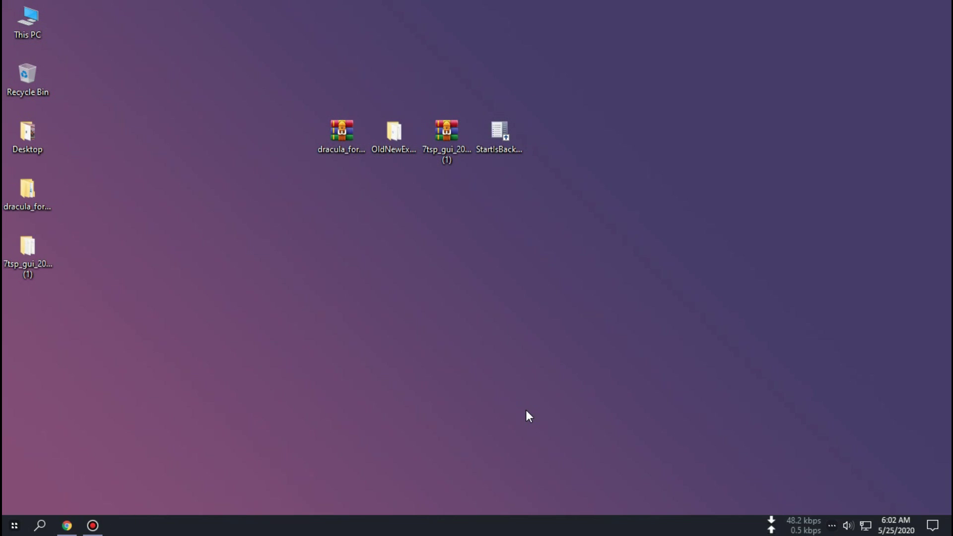
# - Rename 7tsp GUI v0.6(2019).ee in the extracted 7tsp folder to 7tsp GUI v0.6(2019).exe, accepting the extension change
pyautogui.doubleClick(31, 251)
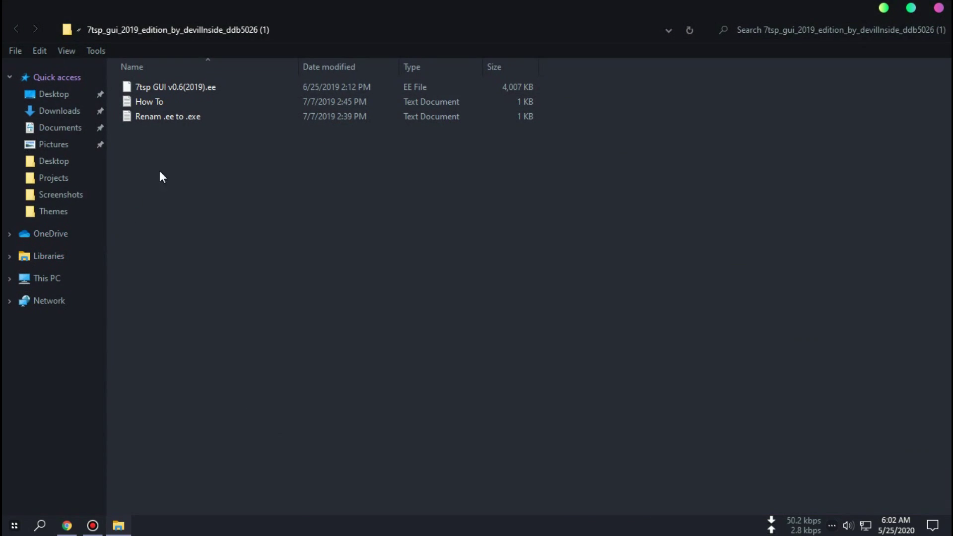
pyautogui.rightClick(187, 85)
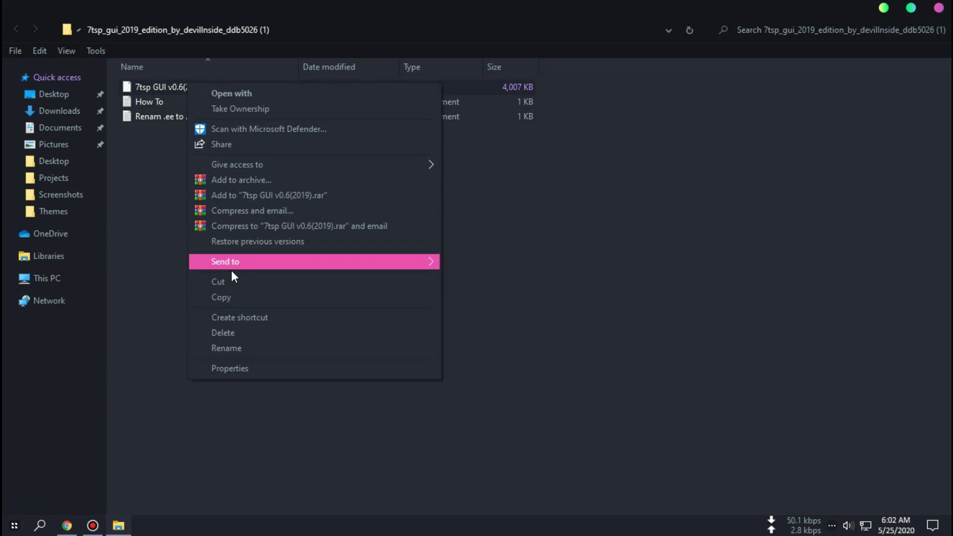
pyautogui.click(242, 348)
pyautogui.click(213, 90)
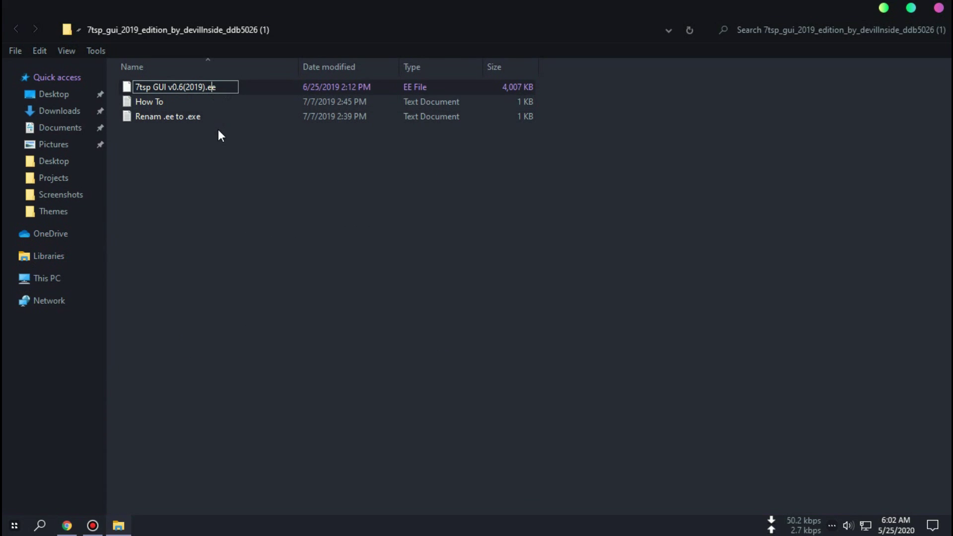
pyautogui.write('x')
pyautogui.press('Return')
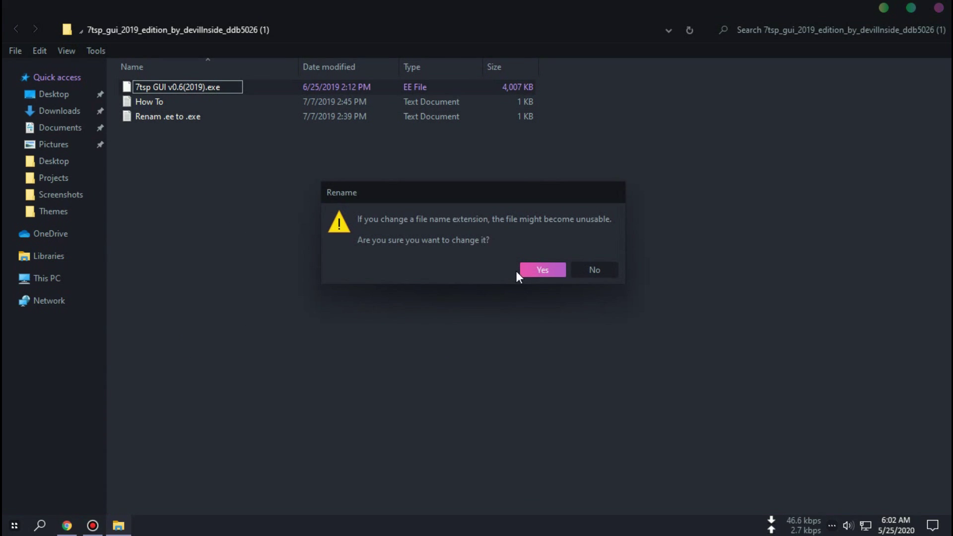
pyautogui.click(529, 270)
pyautogui.rightClick(282, 234)
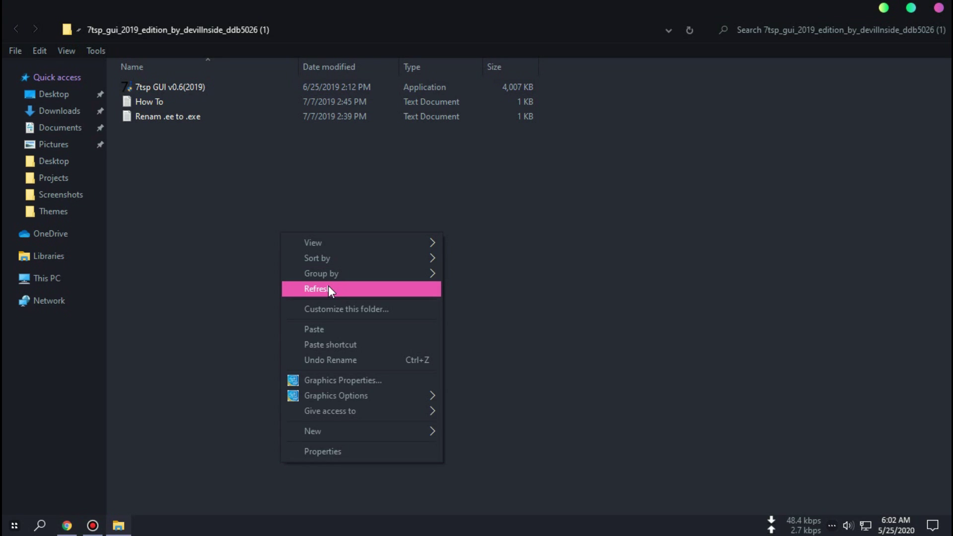
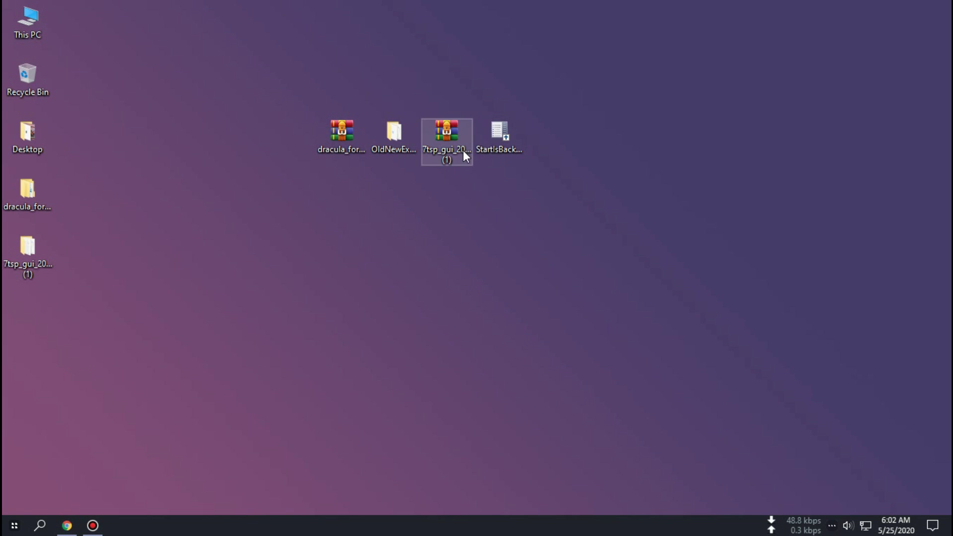
# - Open the Icons folder inside the extracted Dracula for Windows 10 folder and show its contents as large icons
pyautogui.doubleClick(31, 201)
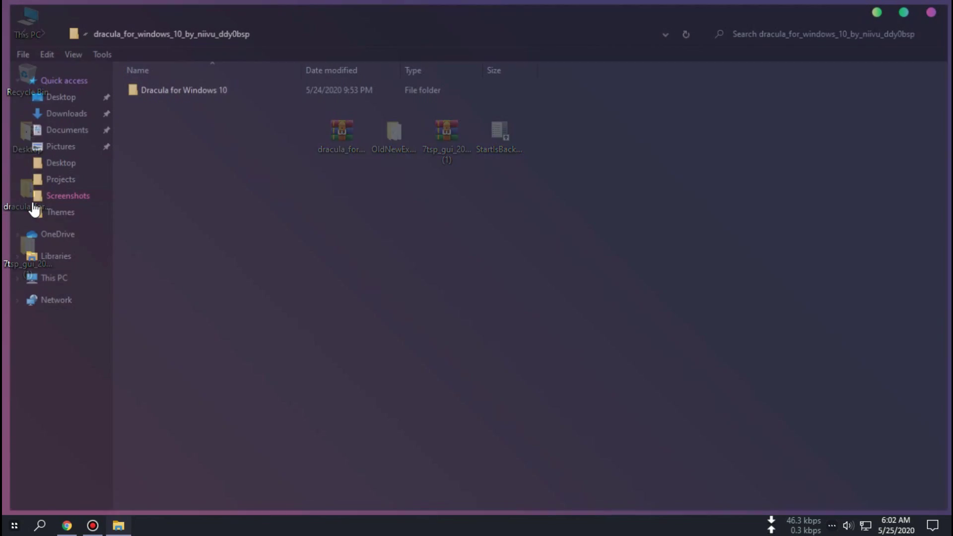
pyautogui.doubleClick(160, 88)
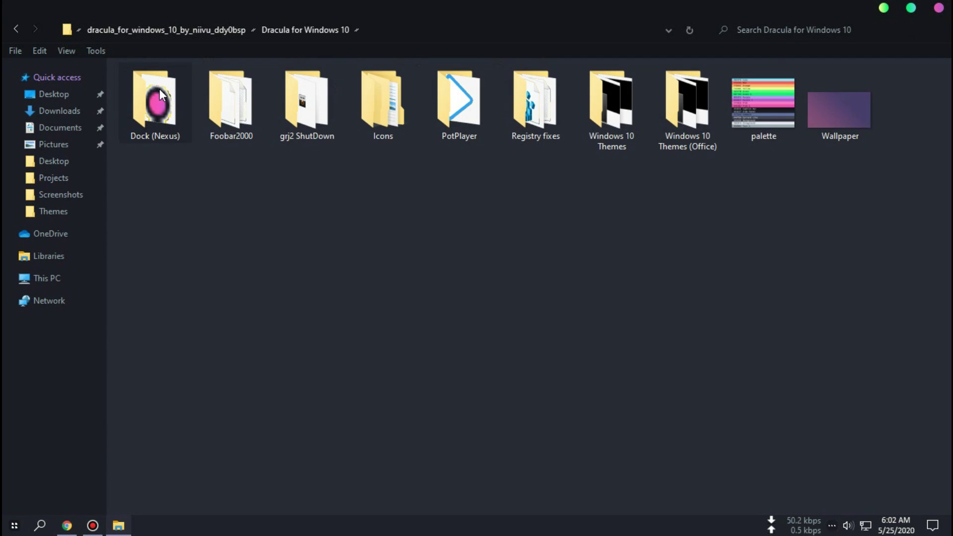
pyautogui.doubleClick(375, 110)
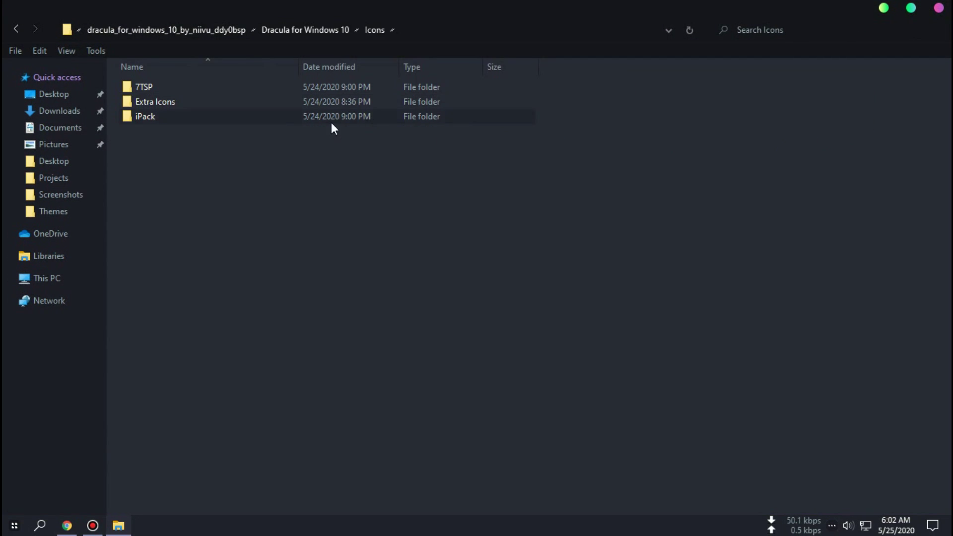
pyautogui.rightClick(529, 188)
pyautogui.moveTo(550, 193)
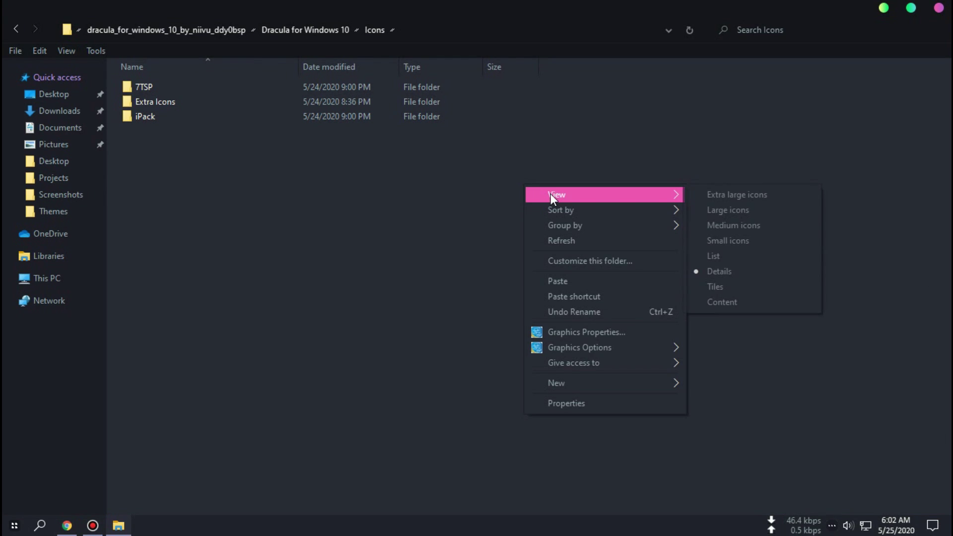
pyautogui.click(742, 204)
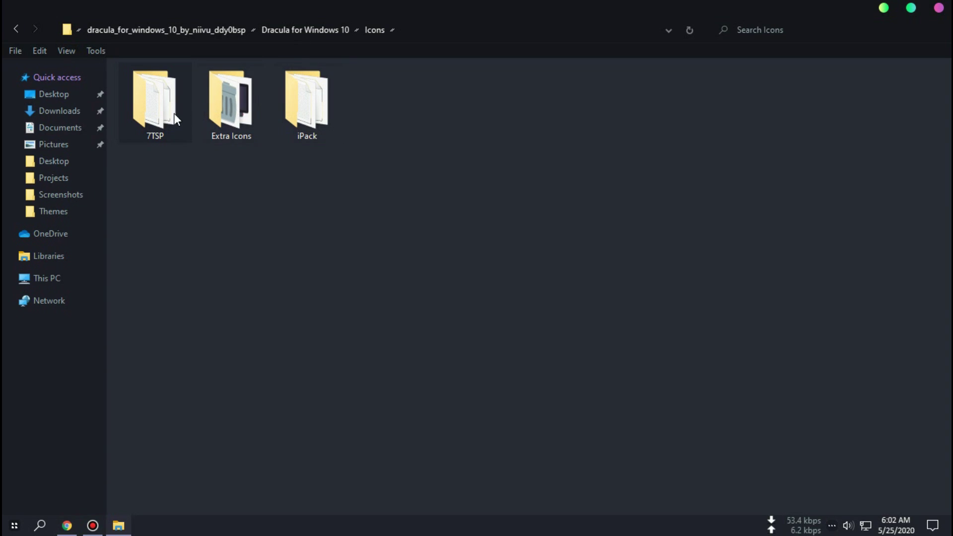
# - Check the Windows edition, version and OS build on the system's About page, and close Settings
pyautogui.moveTo(333, 10); pyautogui.dragTo(402, 76)
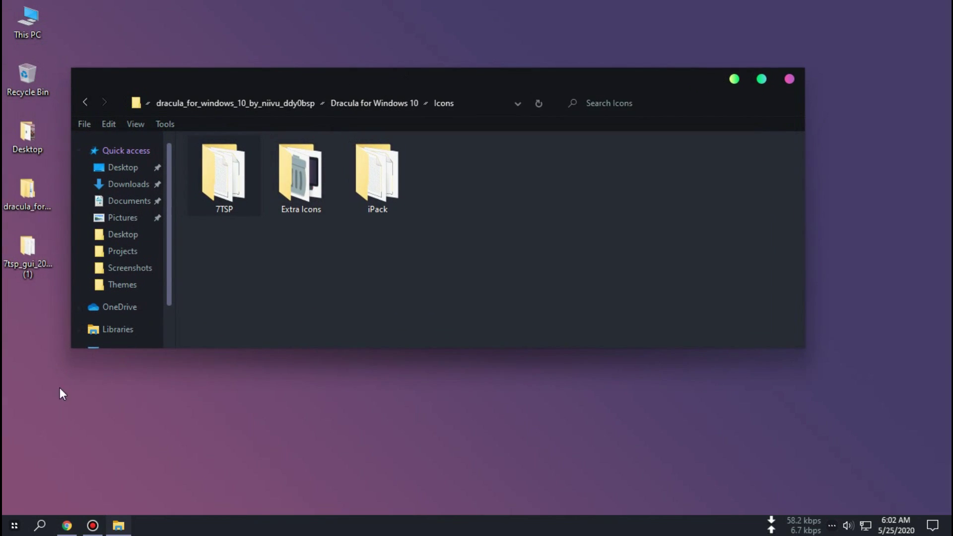
pyautogui.rightClick(15, 526)
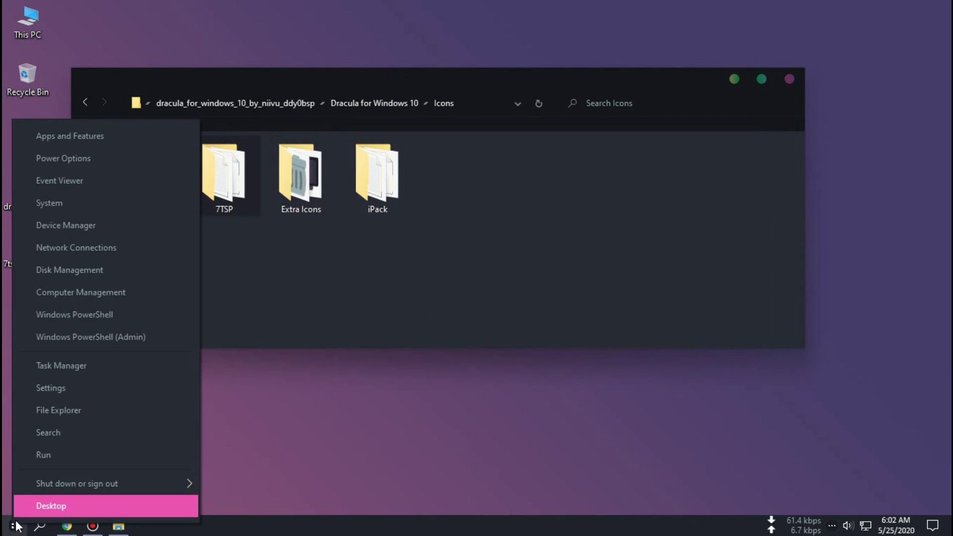
pyautogui.click(64, 210)
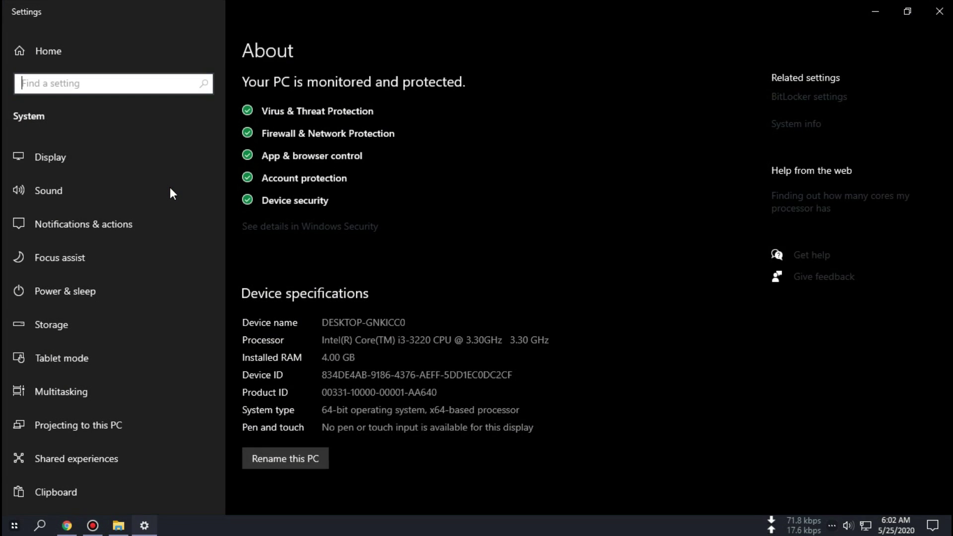
pyautogui.scroll(-5, 308, 282)
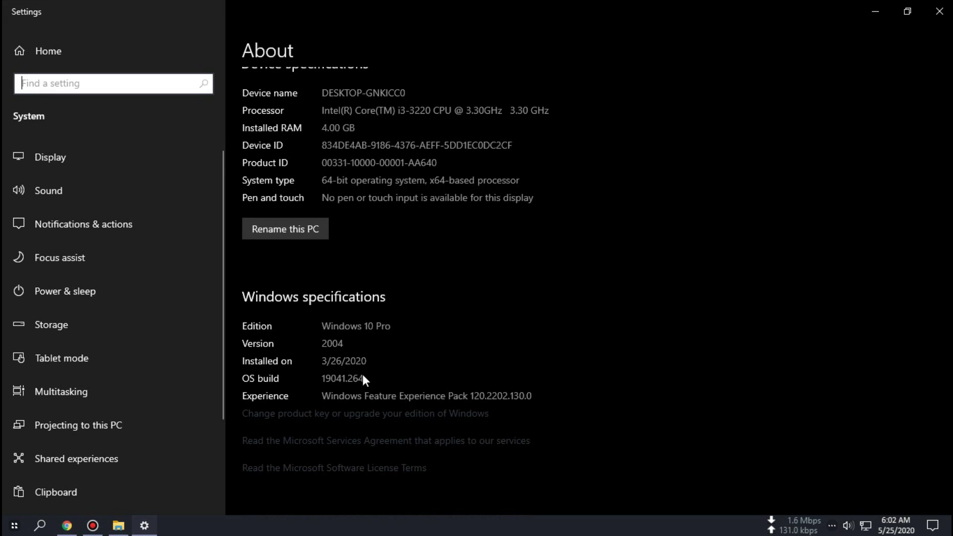
pyautogui.click(341, 331)
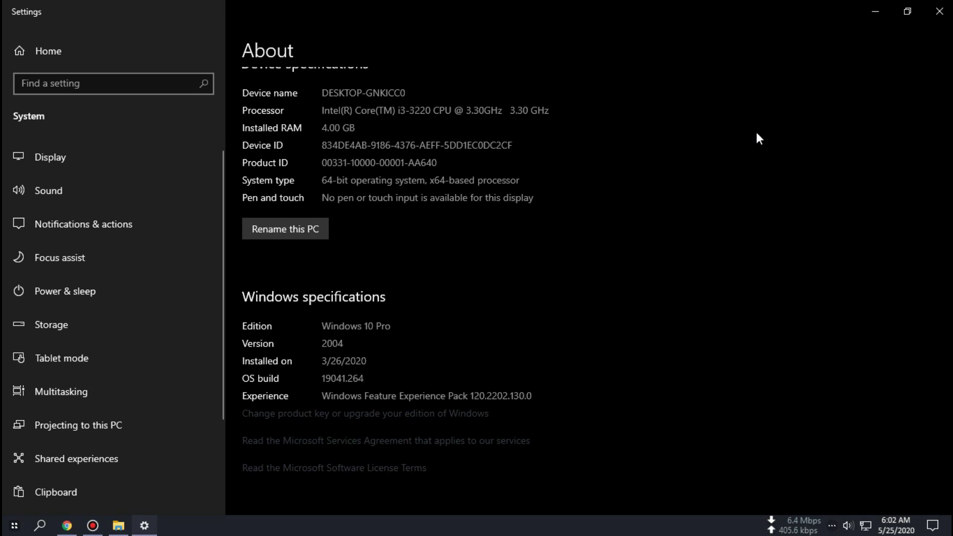
pyautogui.click(939, 11)
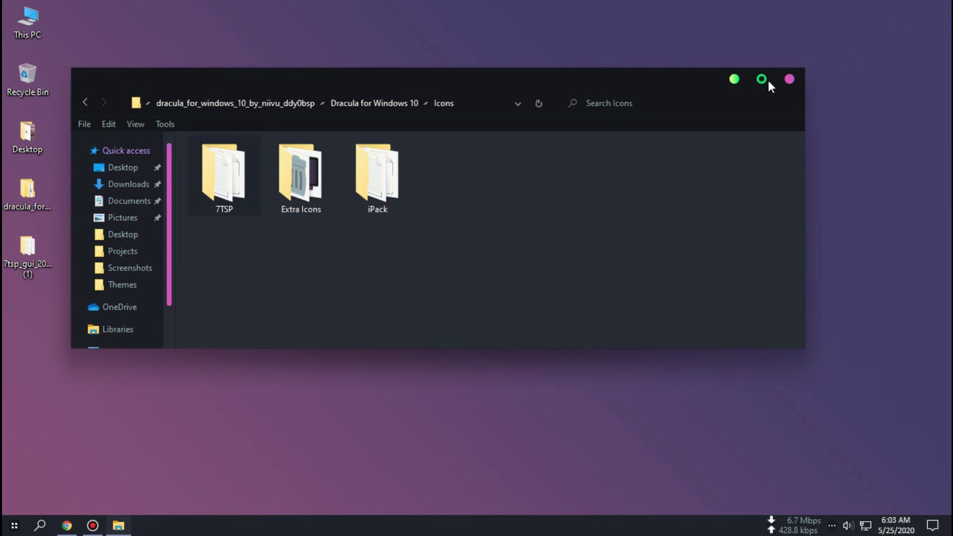
# - In the 7TSP icons folder, rename 7tsp Papirus Dracula.7z.remove to 7tsp Papirus Dracula.7z, accept the extension change, and close the window
pyautogui.click(762, 79)
pyautogui.doubleClick(142, 115)
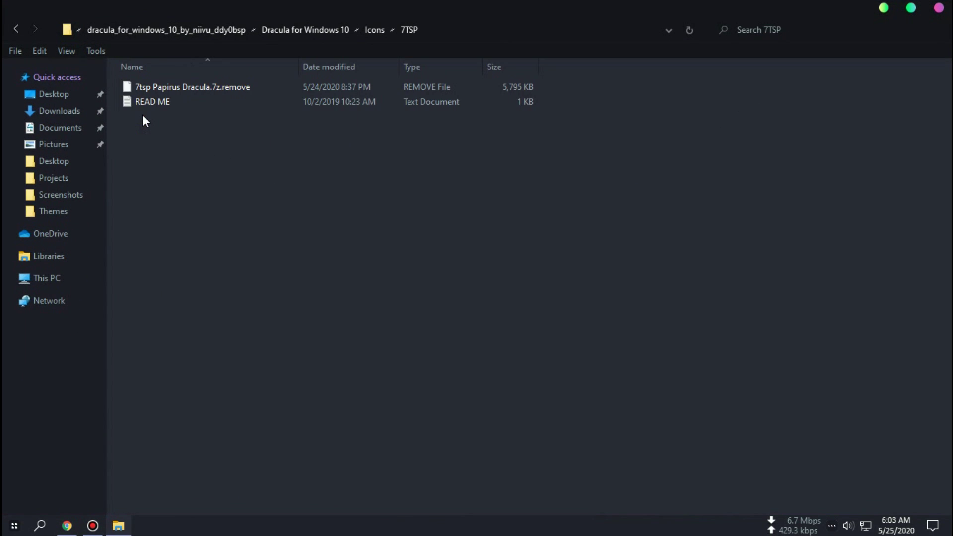
pyautogui.rightClick(170, 90)
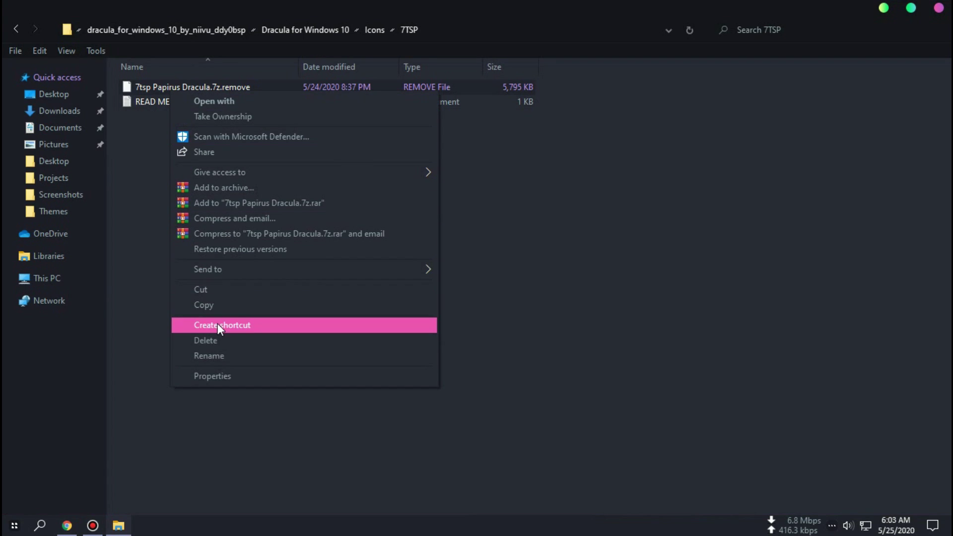
pyautogui.click(222, 355)
pyautogui.moveTo(220, 87); pyautogui.dragTo(294, 88)
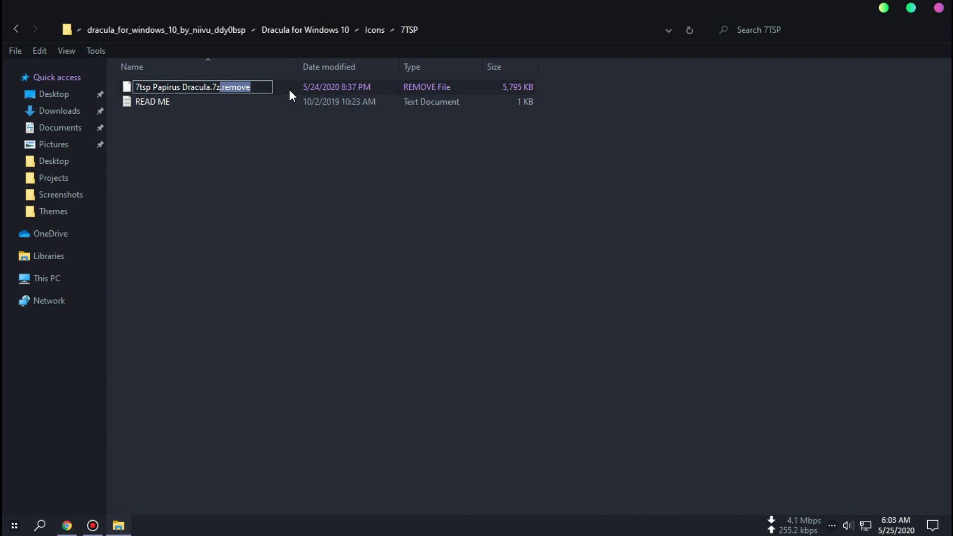
pyautogui.press('BackSpace')
pyautogui.press('Return')
pyautogui.click(548, 269)
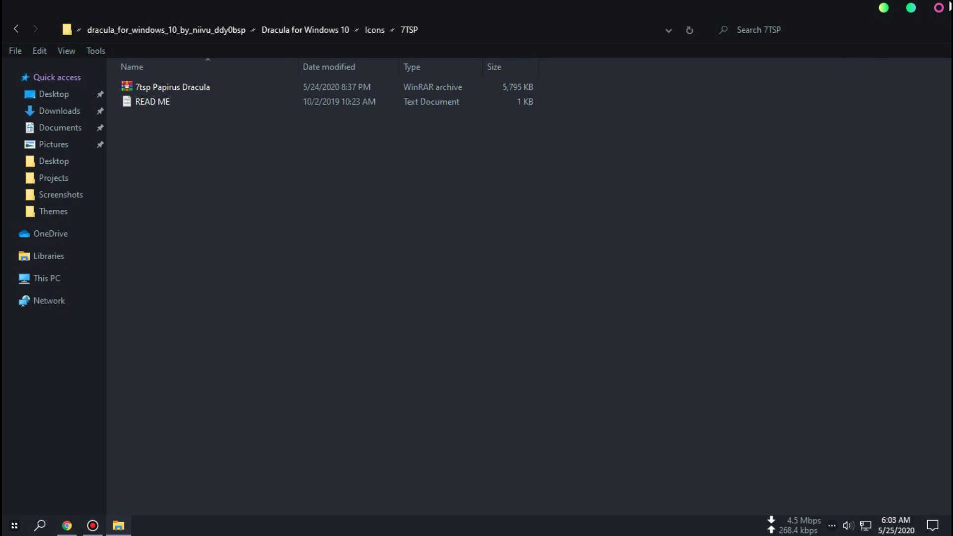
pyautogui.click(939, 7)
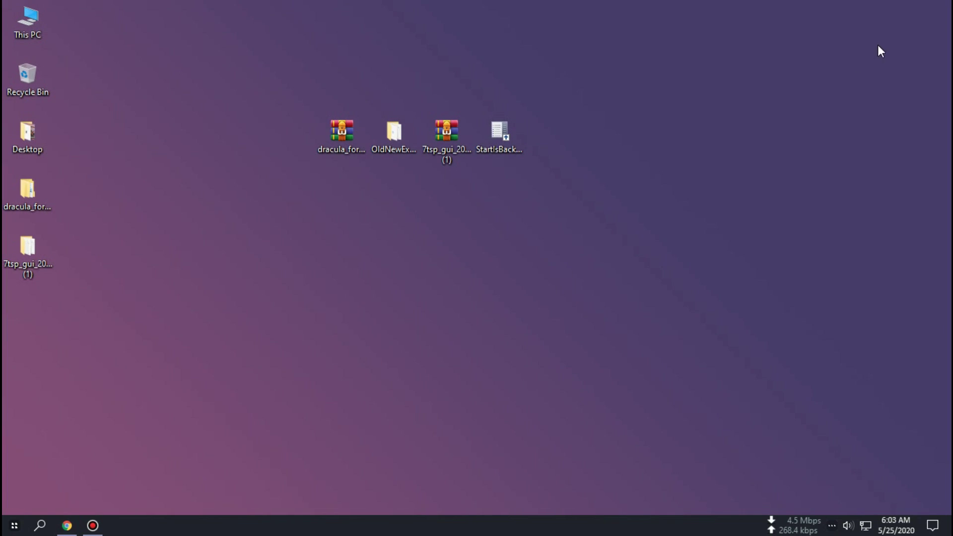
# - Launch 7tsp GUI v0.6(2019) from its extracted folder and add 7tsp Papirus Dracula.7z from the Dracula pack's Icons > 7TSP folder as a custom pack
pyautogui.doubleClick(19, 256)
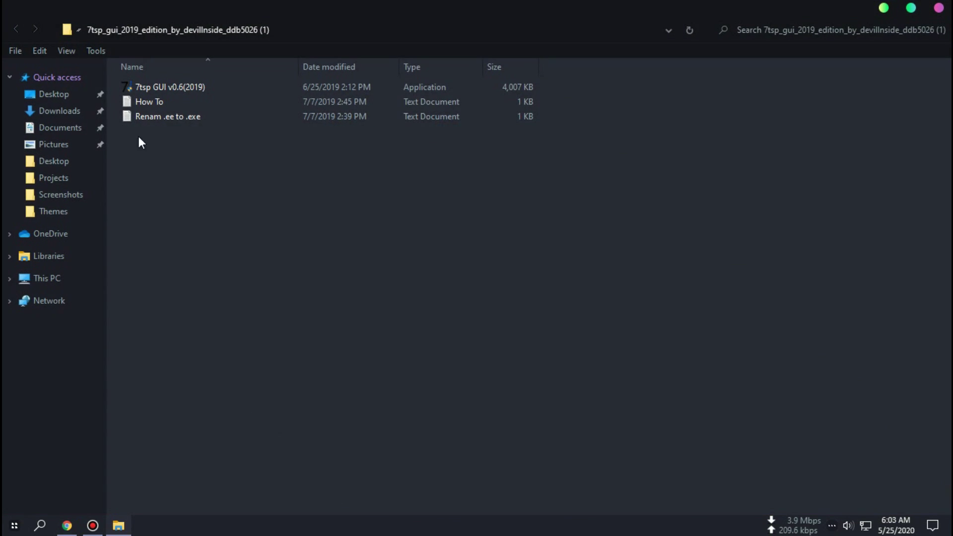
pyautogui.doubleClick(157, 88)
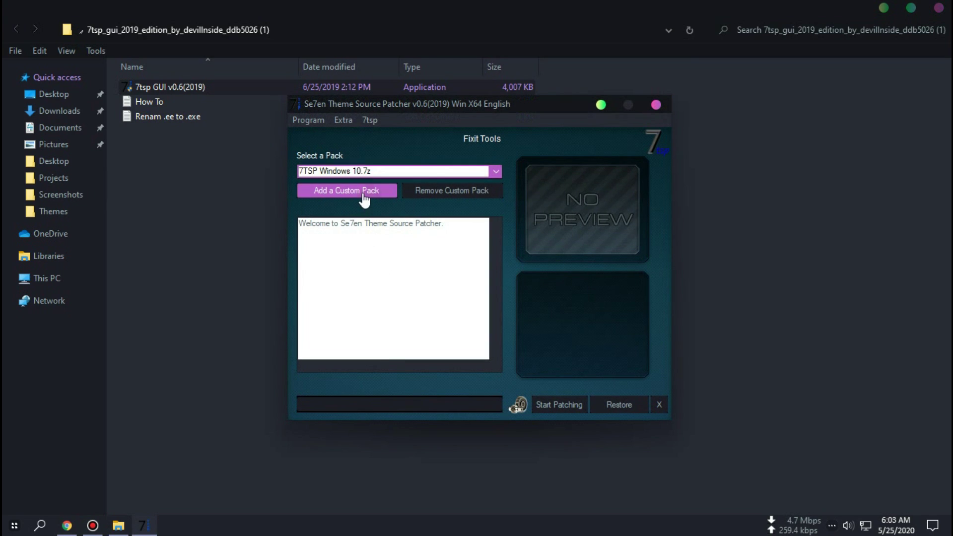
pyautogui.click(364, 198)
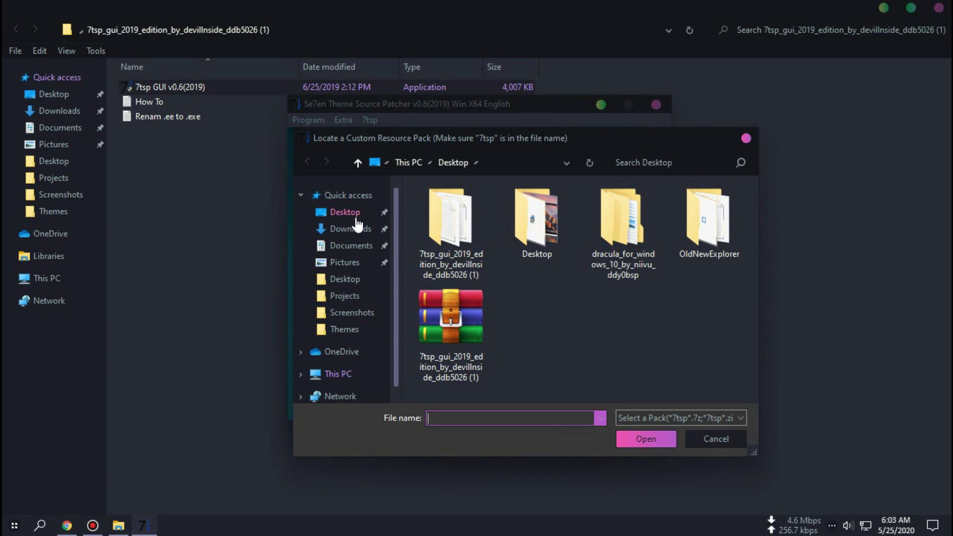
pyautogui.click(356, 220)
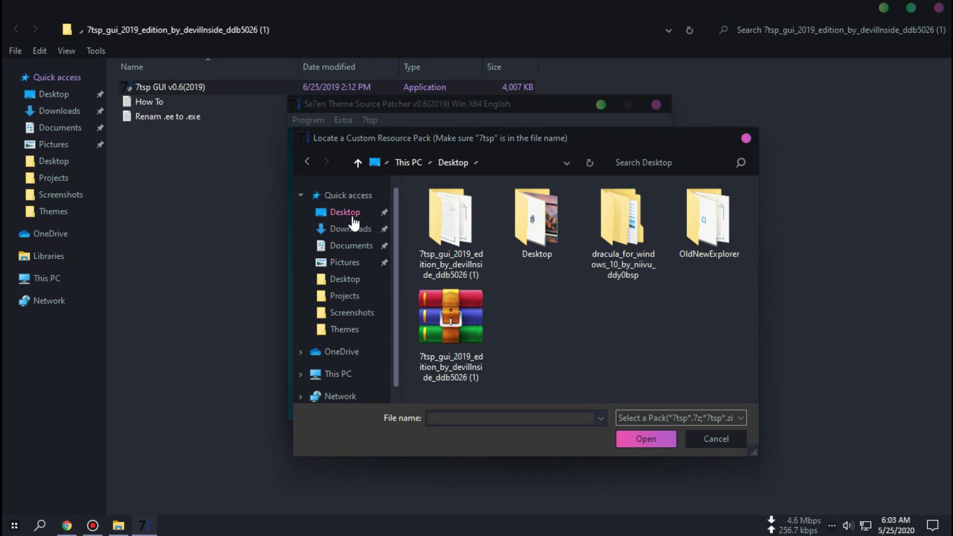
pyautogui.doubleClick(624, 230)
pyautogui.doubleClick(489, 204)
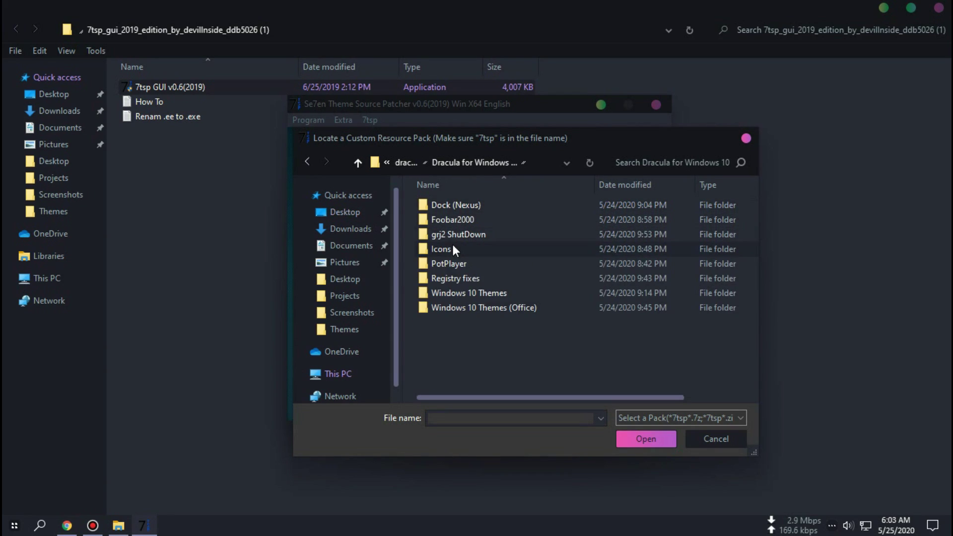
pyautogui.doubleClick(440, 248)
pyautogui.doubleClick(440, 204)
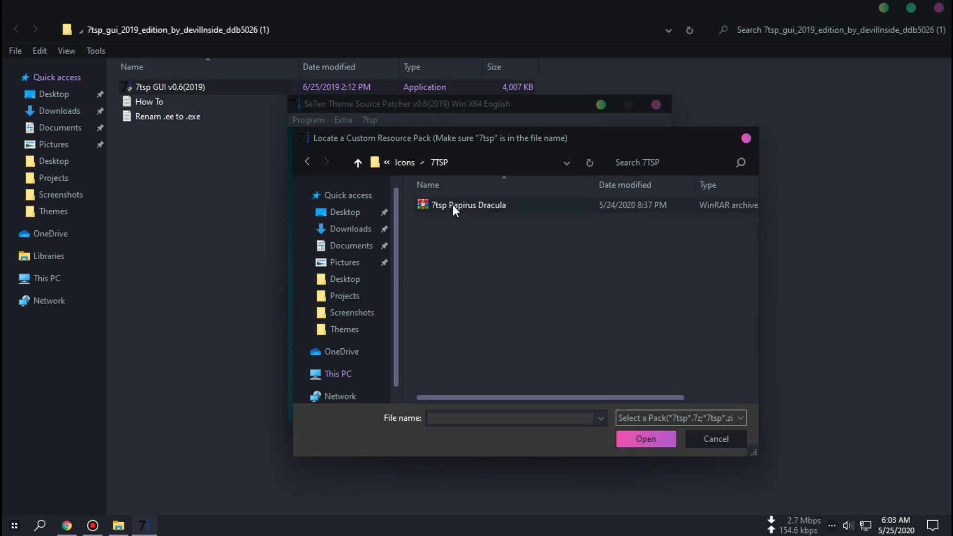
pyautogui.doubleClick(437, 206)
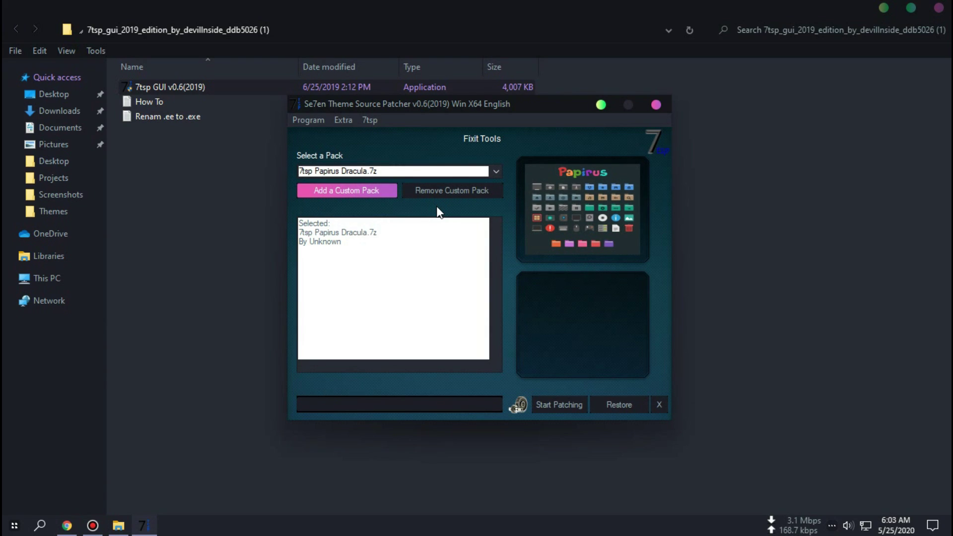
# - Patch the system with the 7tsp Papirus Dracula icon pack and dismiss the completion message
pyautogui.click(569, 406)
pyautogui.click(477, 336)
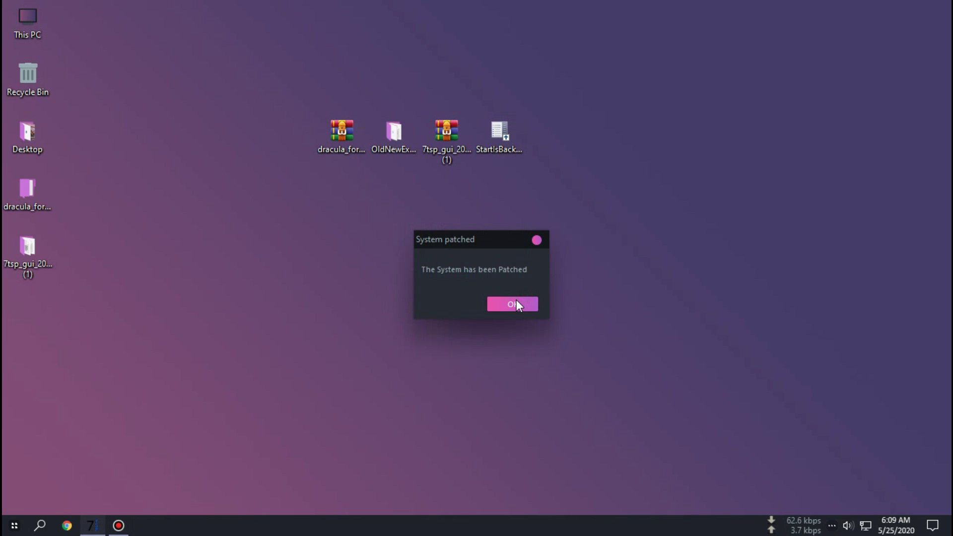
pyautogui.click(517, 301)
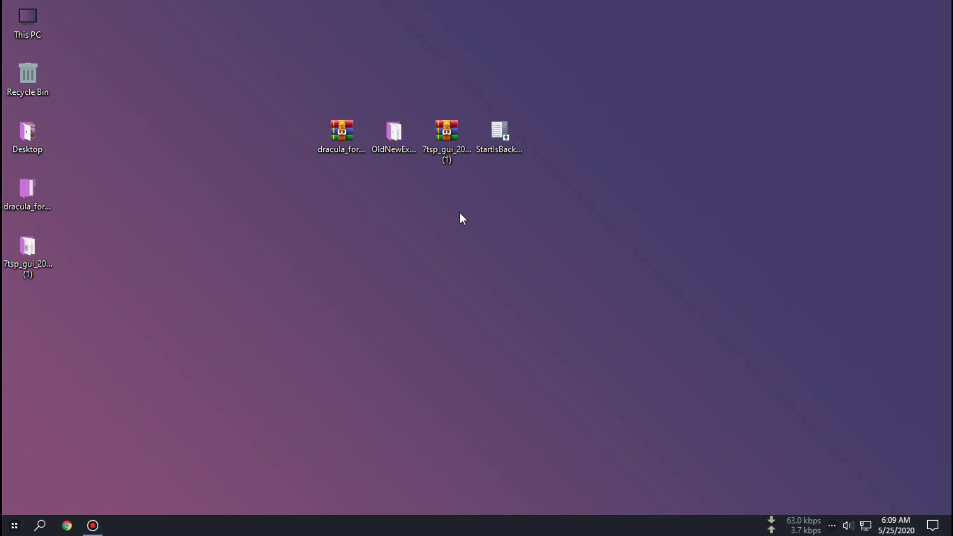
# - Check the new drive and folder icons in This PC in a smaller window, and close it
pyautogui.doubleClick(40, 15)
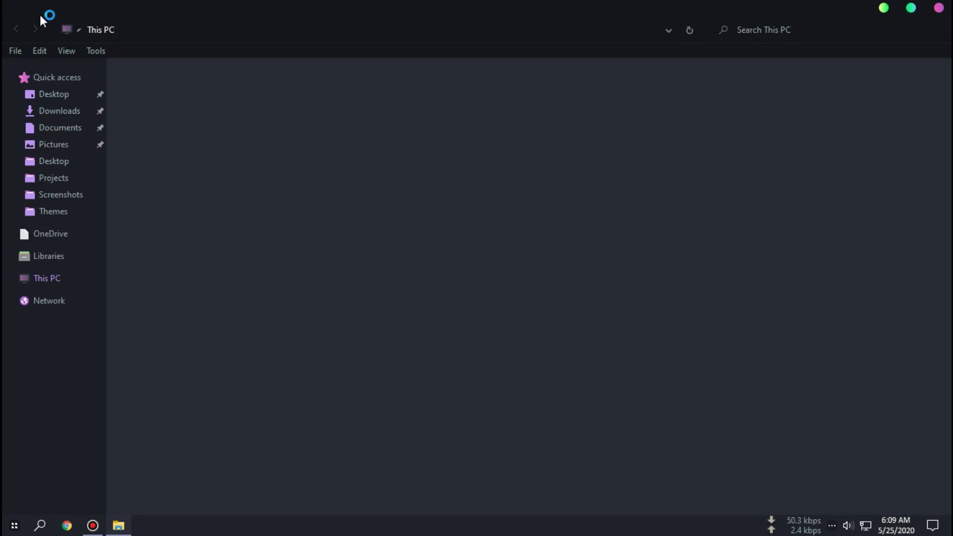
pyautogui.doubleClick(290, 30)
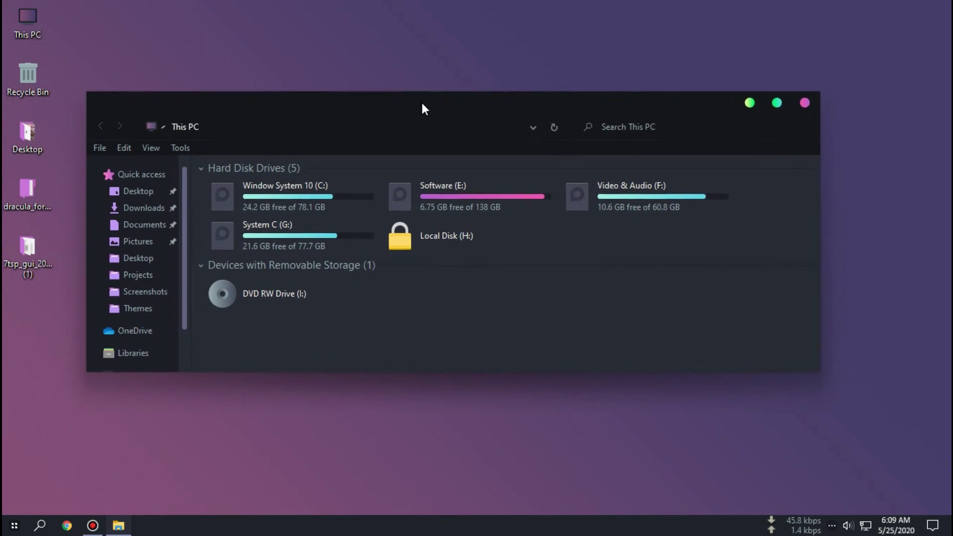
pyautogui.click(815, 105)
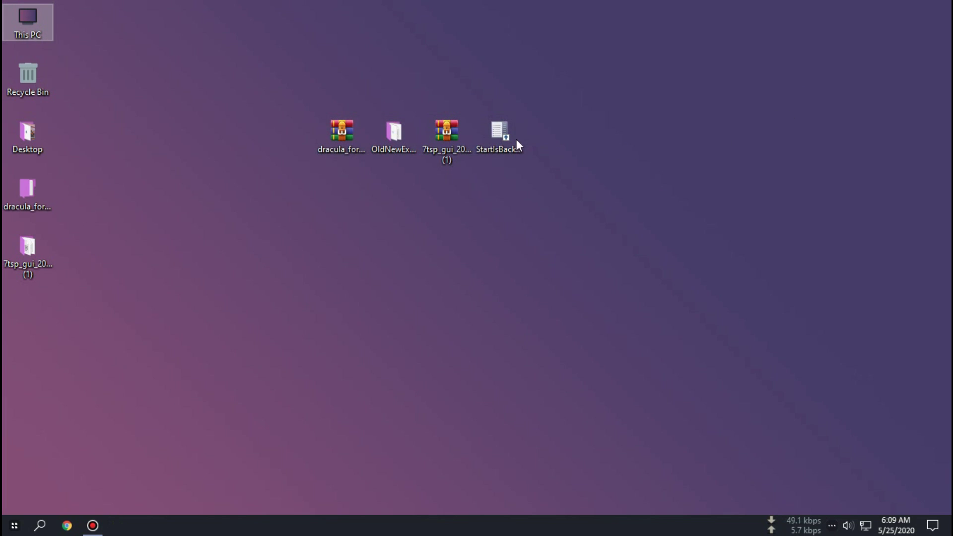
# - Install StartIsBack for everyone from the setup file on the desktop and open its configuration
pyautogui.doubleClick(511, 139)
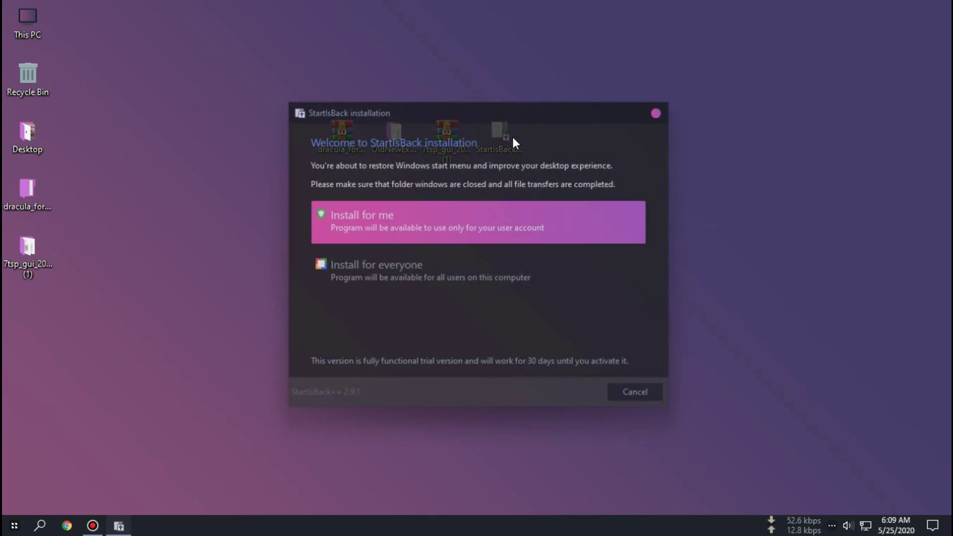
pyautogui.click(447, 261)
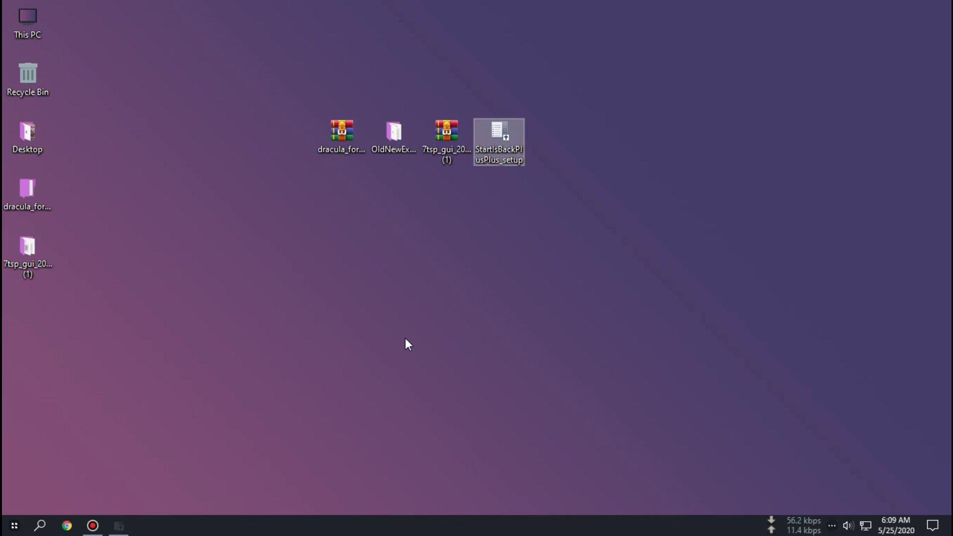
pyautogui.click(581, 388)
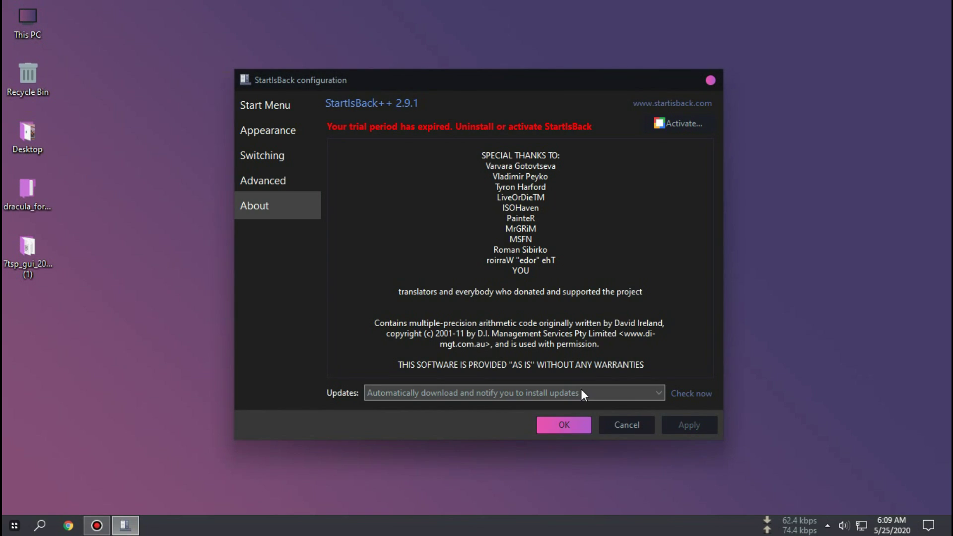
# - Apply the Dracula visual style with the Windows 10 Start button in StartIsBack's appearance settings
pyautogui.click(279, 132)
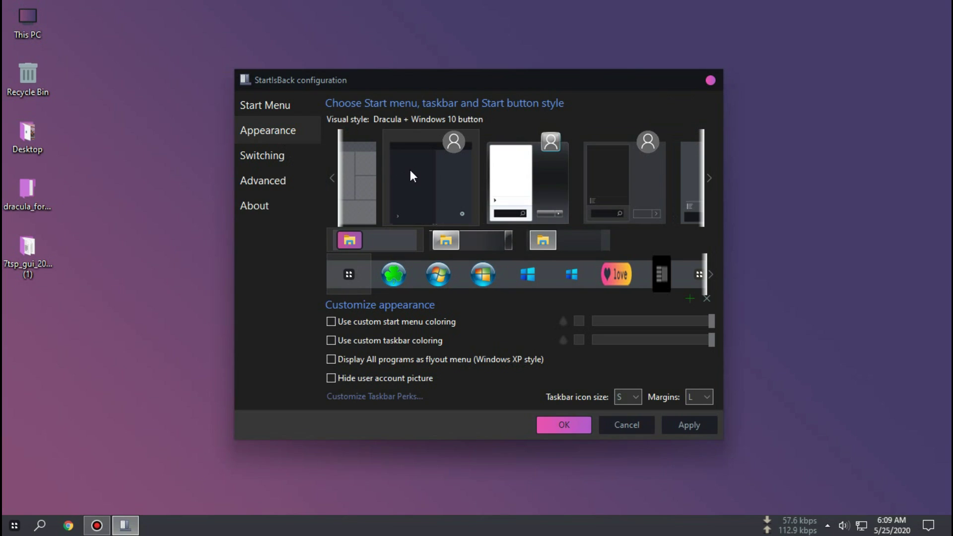
pyautogui.scroll(1, 424, 194)
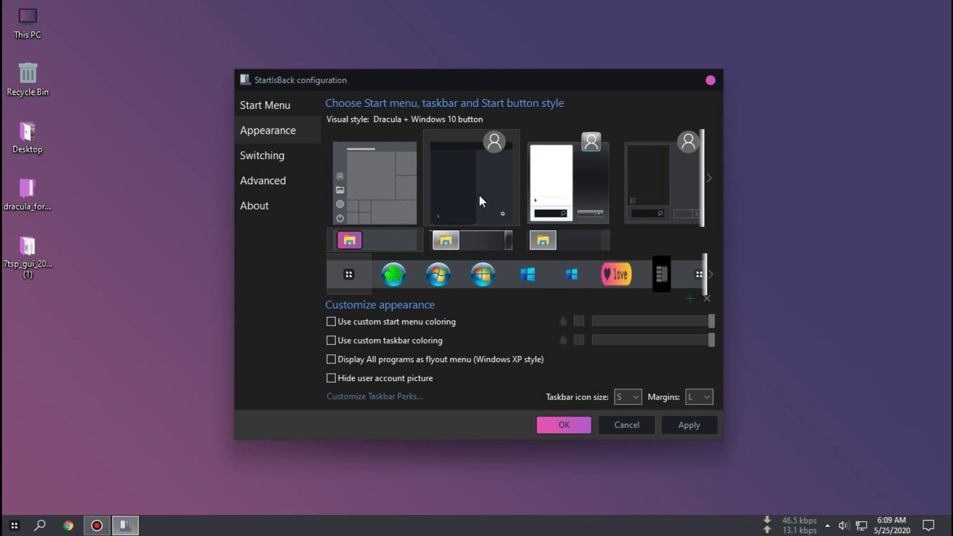
pyautogui.click(692, 427)
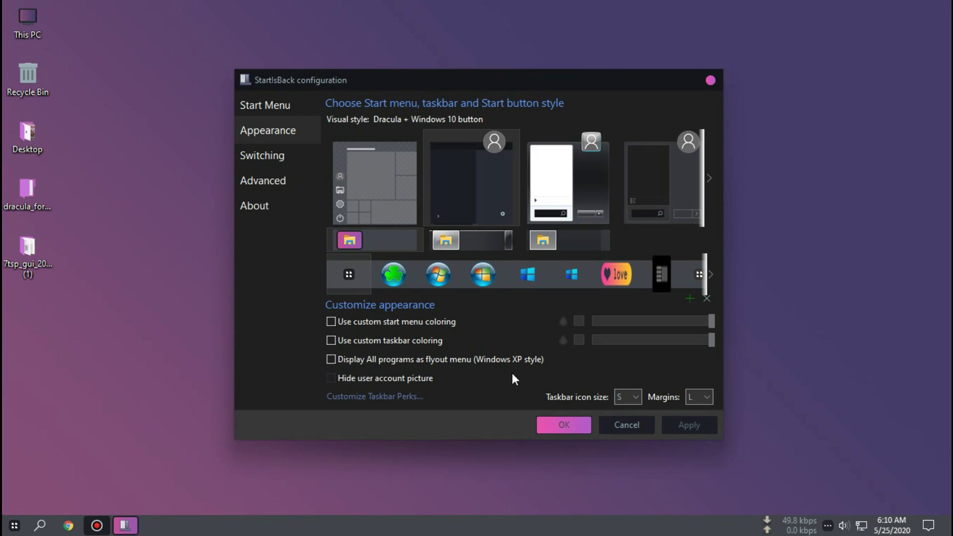
# - Enable custom start menu and taskbar coloring, lower the taskbar's opacity to about a third, and save the StartIsBack configuration
pyautogui.click(346, 323)
pyautogui.click(340, 338)
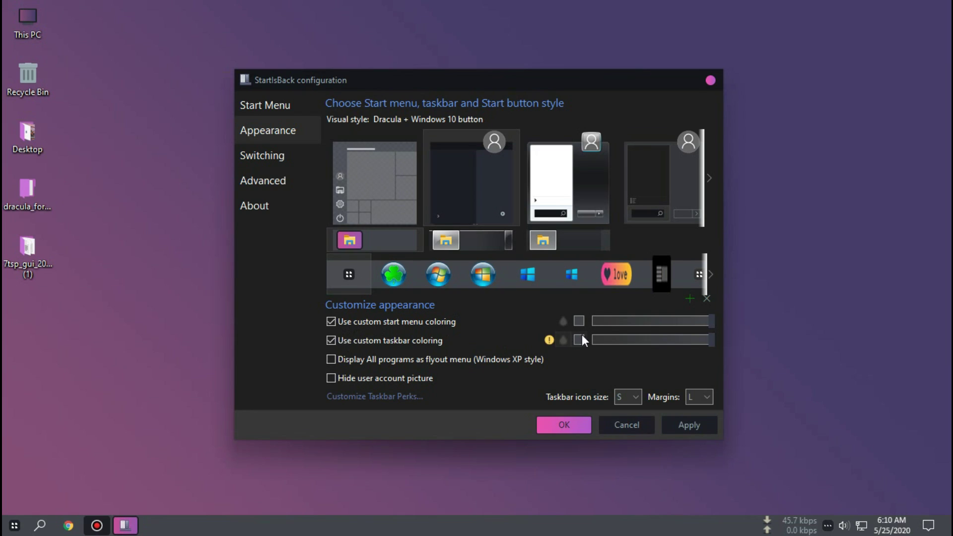
pyautogui.click(664, 321)
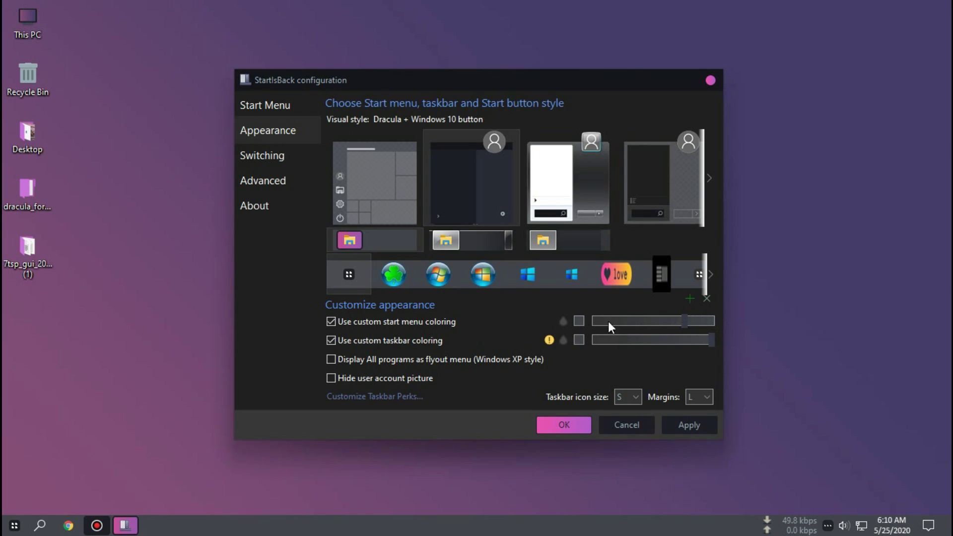
pyautogui.moveTo(645, 321); pyautogui.dragTo(635, 339)
pyautogui.click(626, 340)
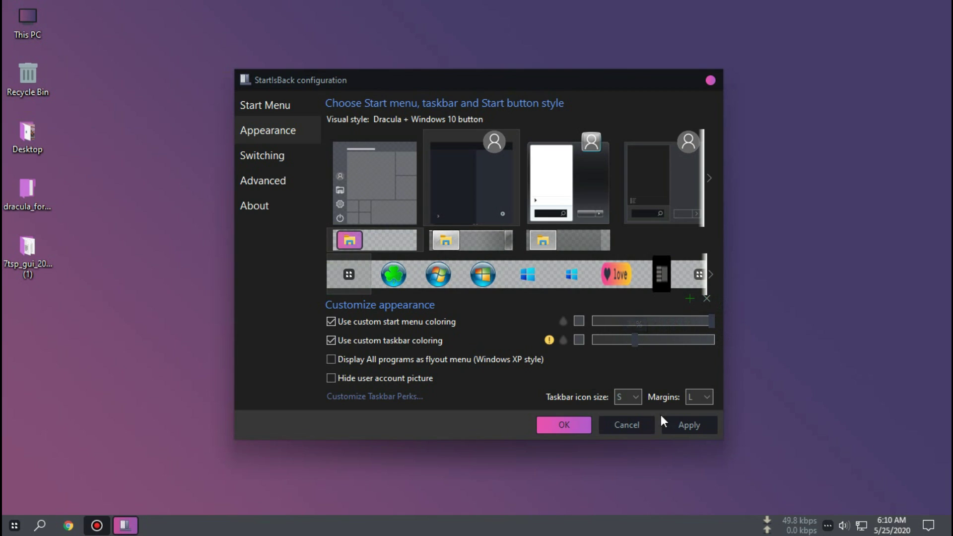
pyautogui.click(682, 426)
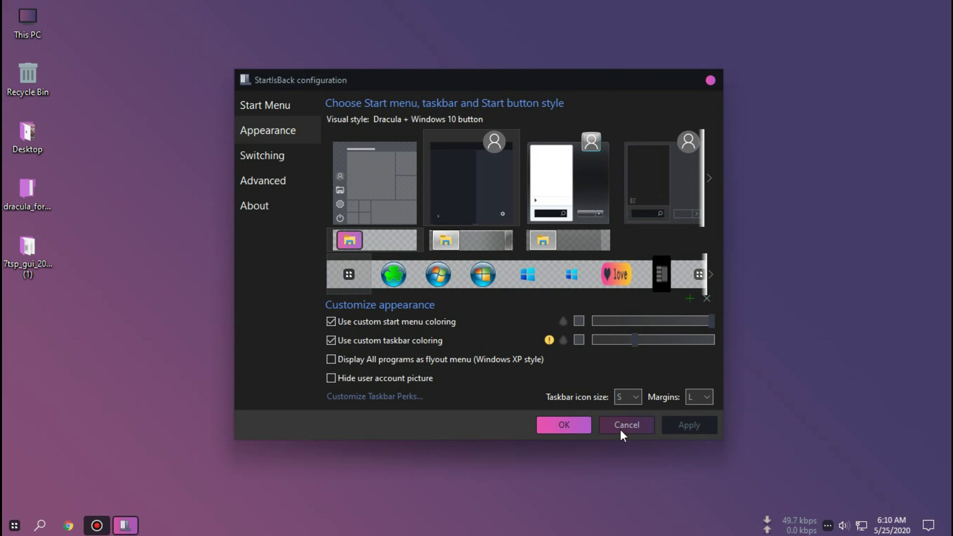
pyautogui.click(564, 426)
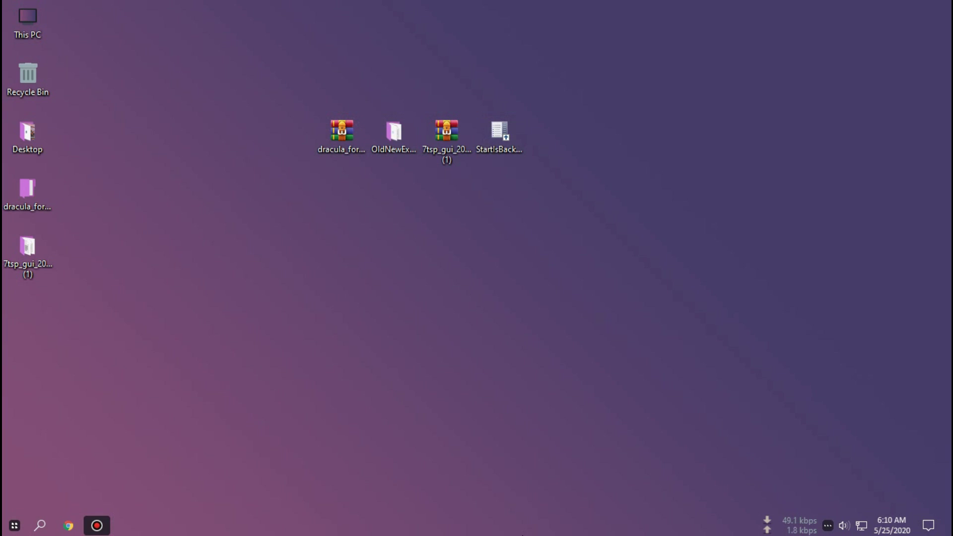
# - Set the taskbar buttons to combine only when the taskbar is full, and close Settings
pyautogui.rightClick(524, 525)
pyautogui.click(544, 522)
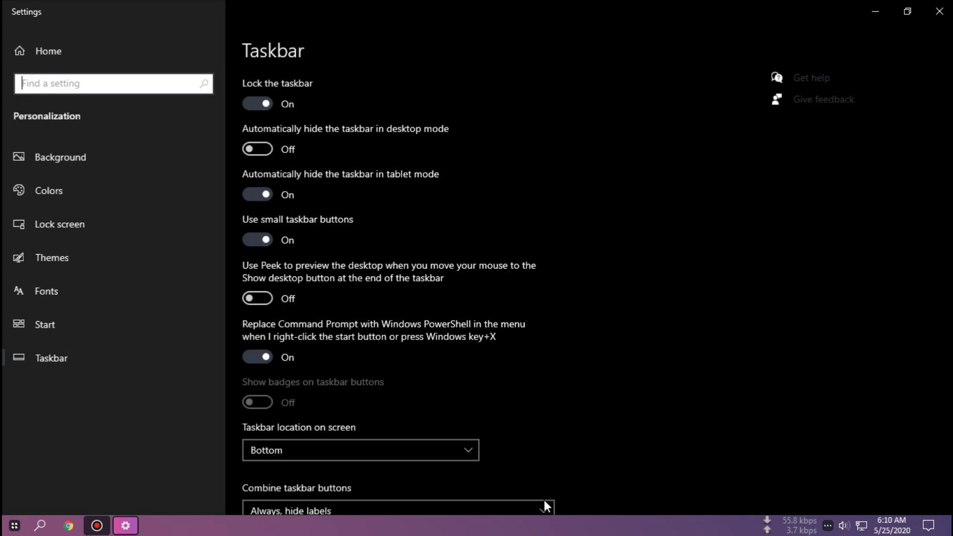
pyautogui.scroll(-3, 518, 464)
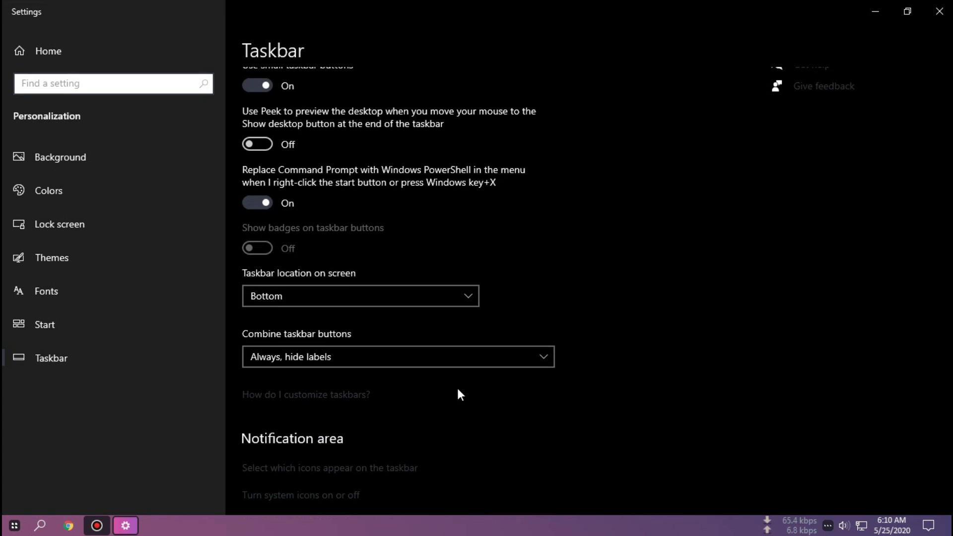
pyautogui.click(353, 353)
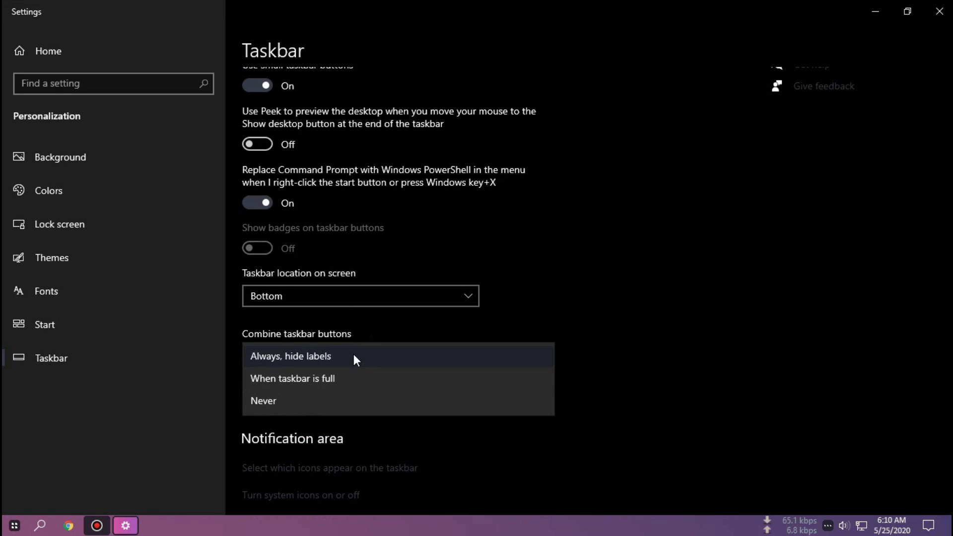
pyautogui.click(337, 379)
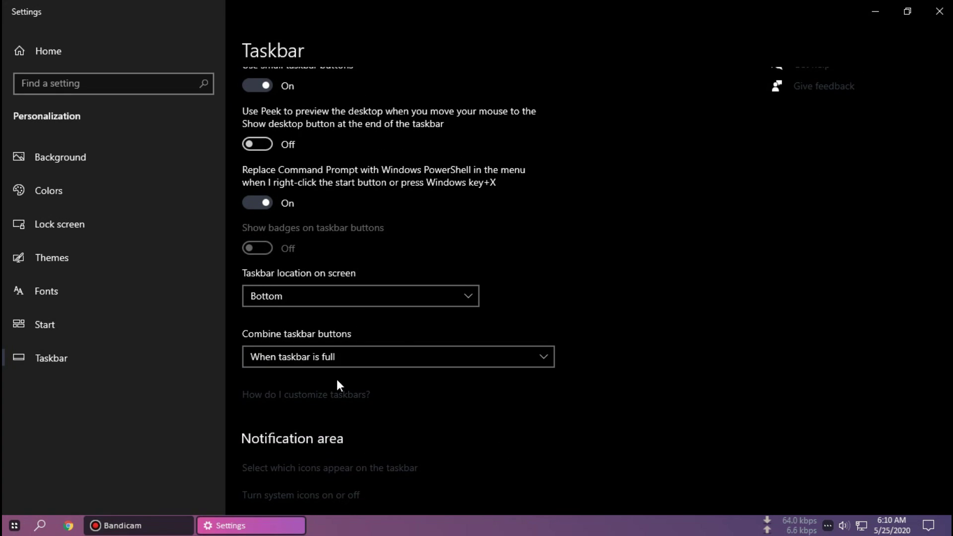
pyautogui.moveTo(678, 1); pyautogui.dragTo(569, 40)
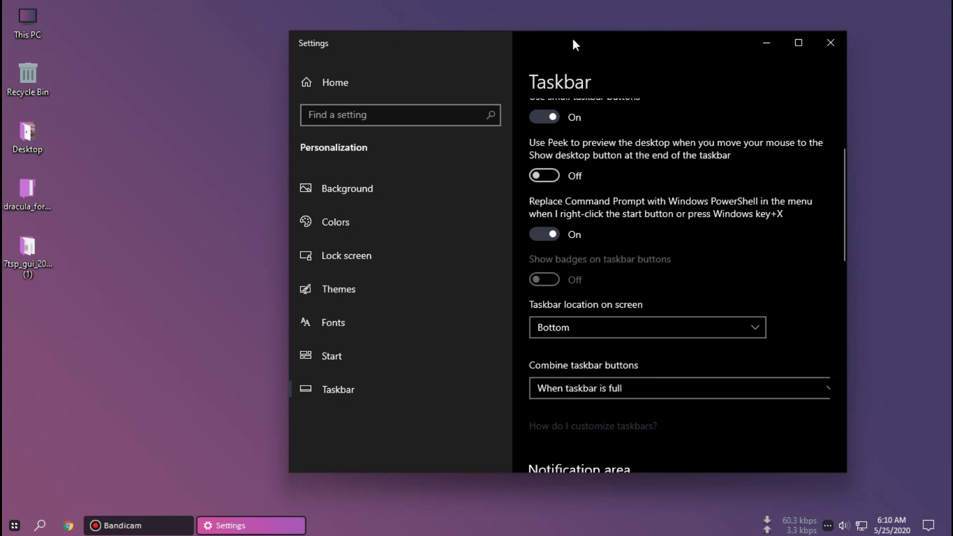
pyautogui.click(821, 43)
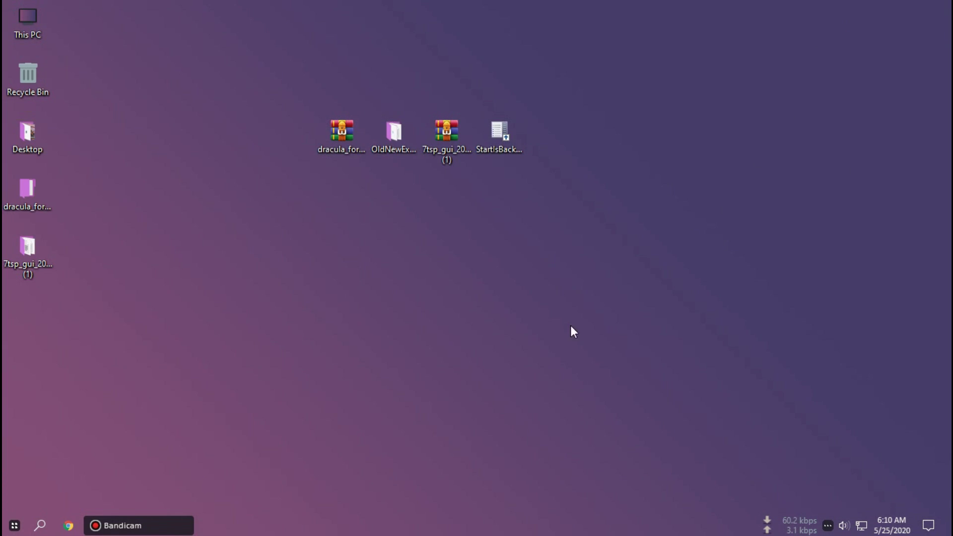
# - Examine the finished theme in a This PC window and in the Start menu
pyautogui.doubleClick(27, 19)
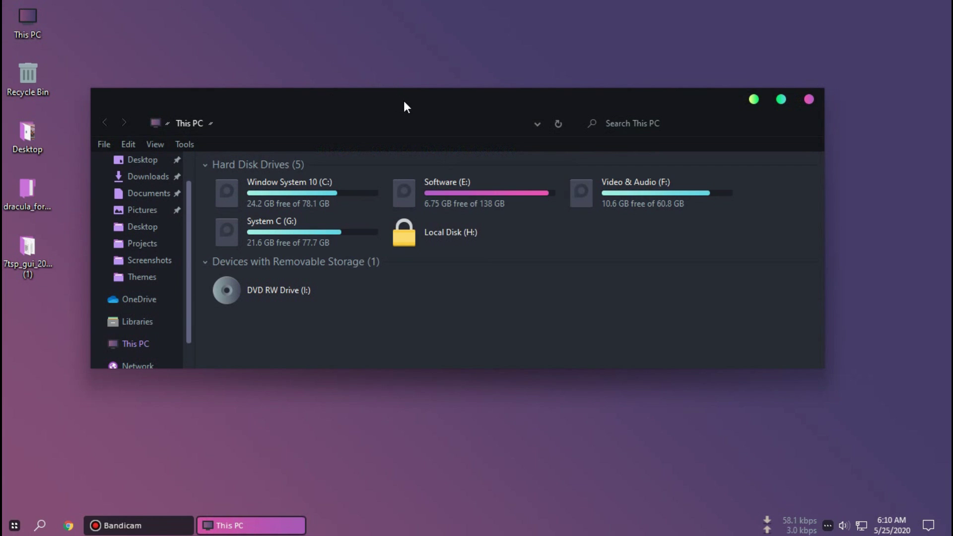
pyautogui.moveTo(405, 102); pyautogui.dragTo(444, 52)
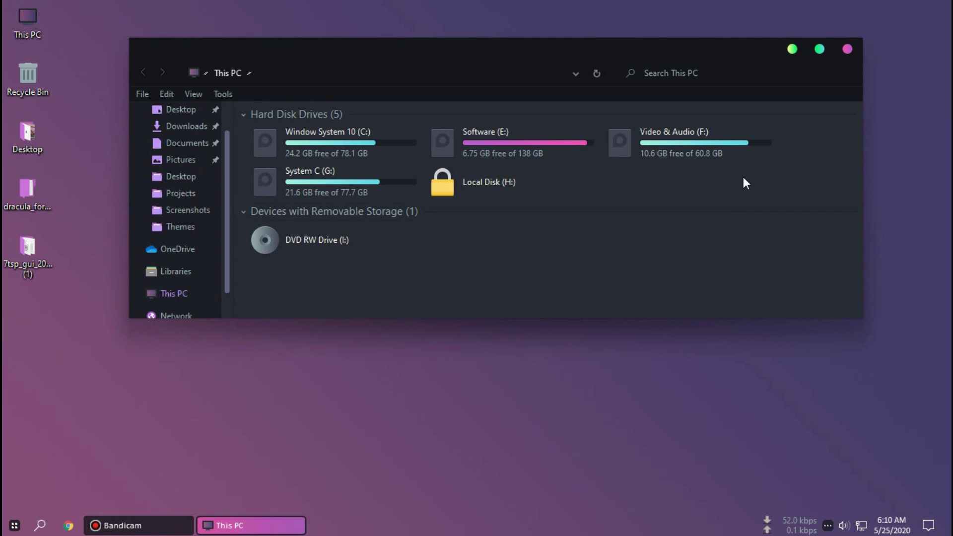
pyautogui.click(15, 525)
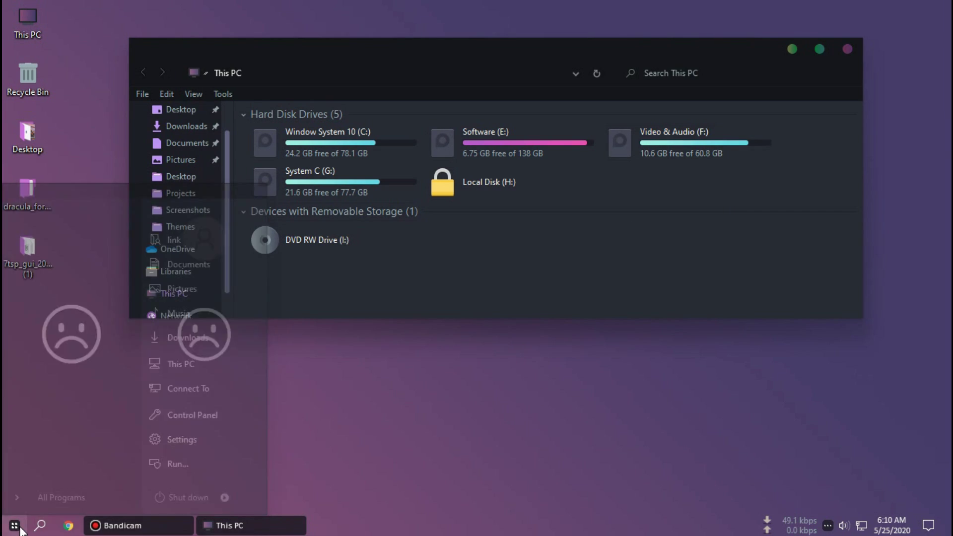
pyautogui.click(20, 528)
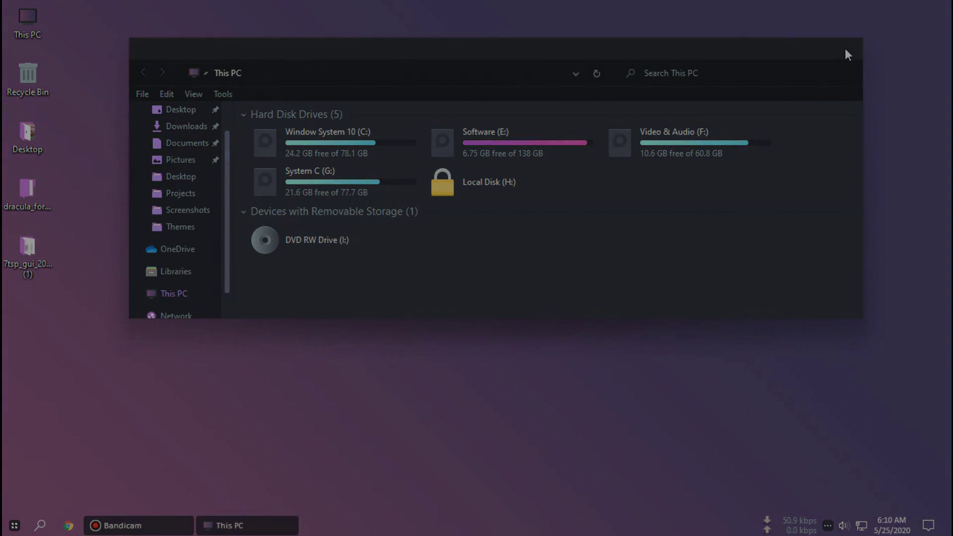